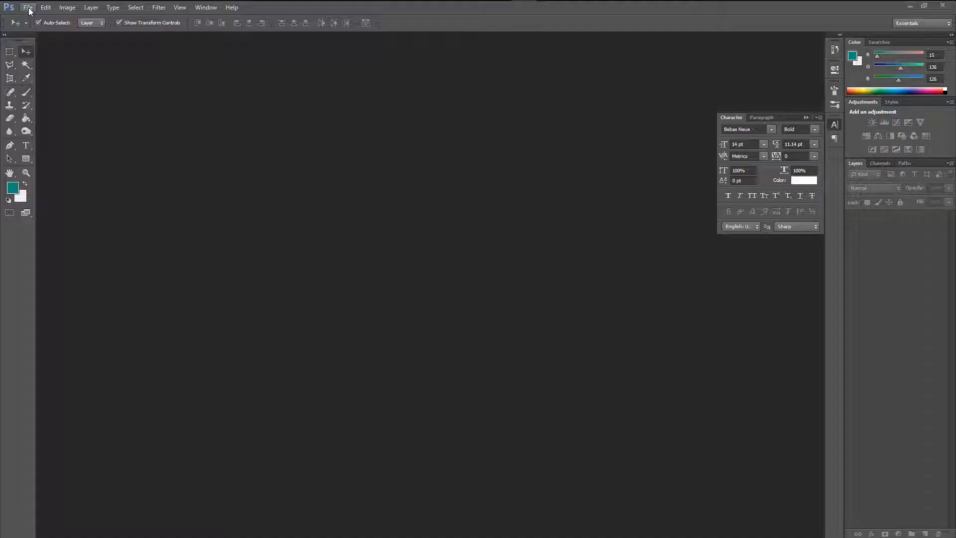
Create a new 3000 × 3000 pixel document at 300 pixels/inch in RGB color with a white background
{"action": "left_click", "coordinate": [27, 8]}
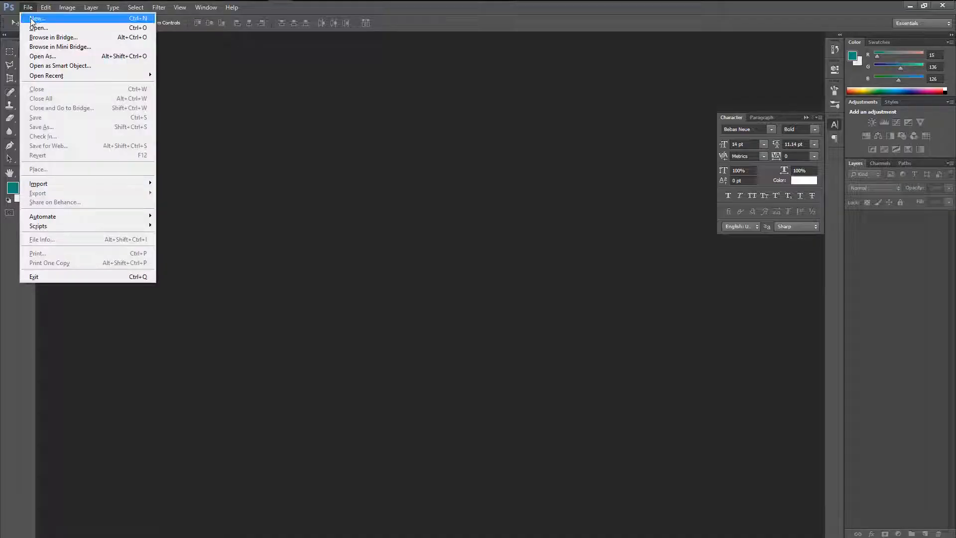
{"action": "left_click", "coordinate": [37, 17]}
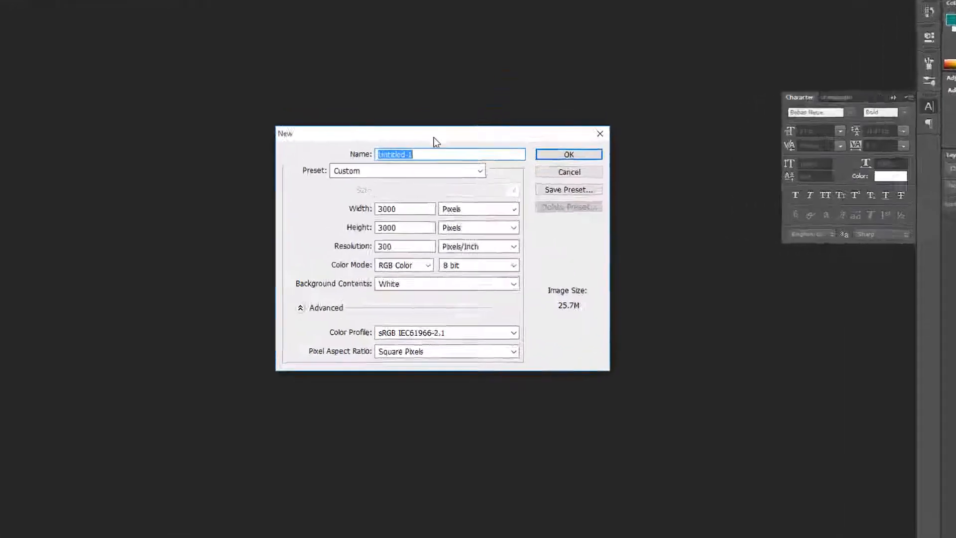
{"action": "double_click", "coordinate": [405, 187]}
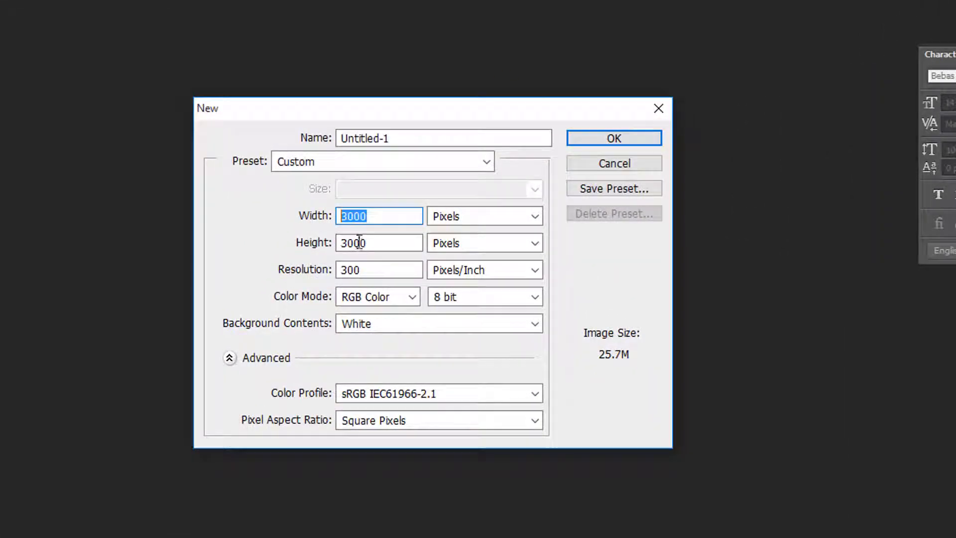
{"action": "double_click", "coordinate": [375, 243]}
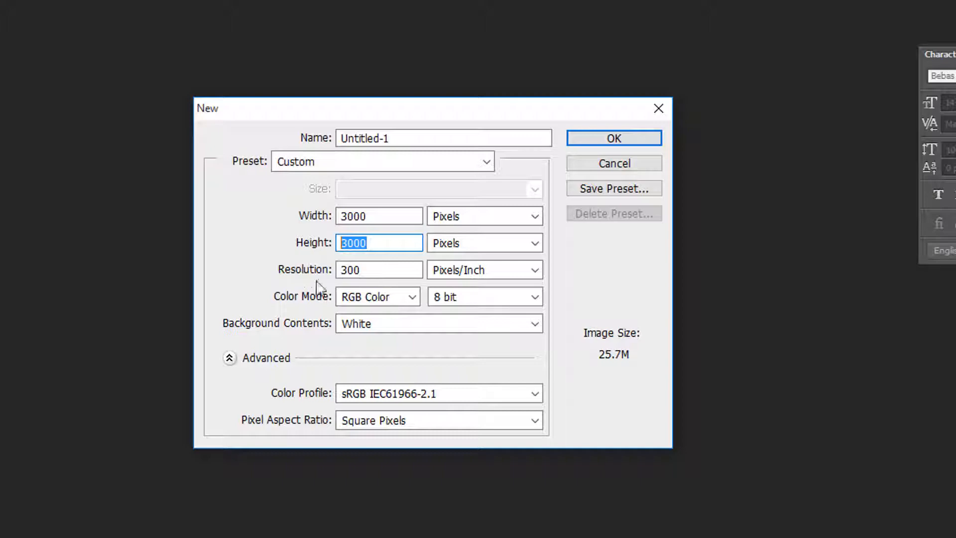
{"action": "double_click", "coordinate": [378, 275]}
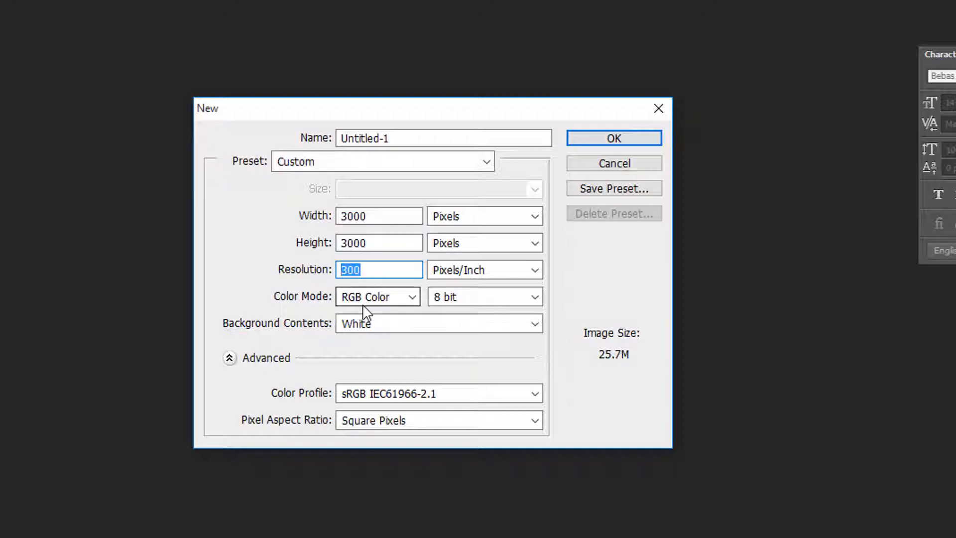
{"action": "left_click", "coordinate": [618, 141]}
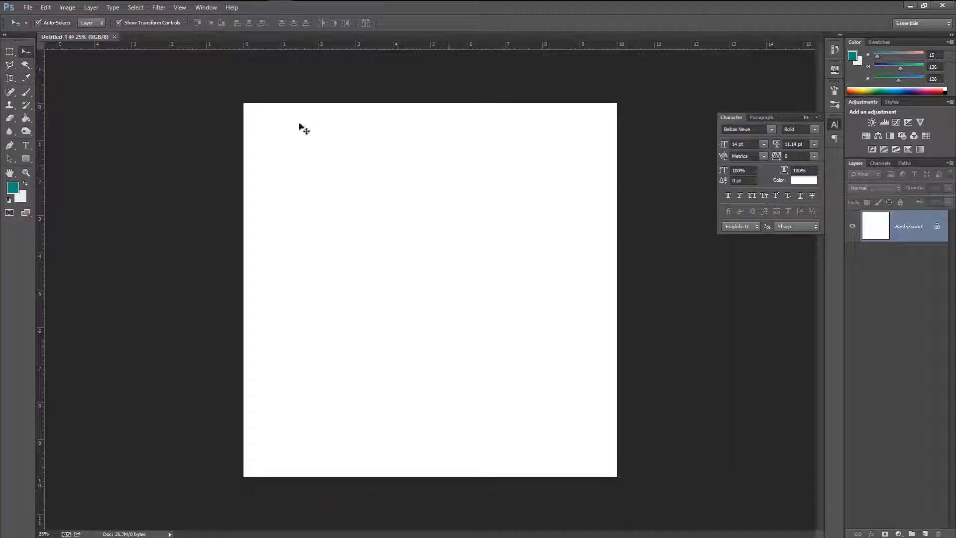
Place the "rex cover" image into the document at its fitted size
{"action": "left_click", "coordinate": [27, 7]}
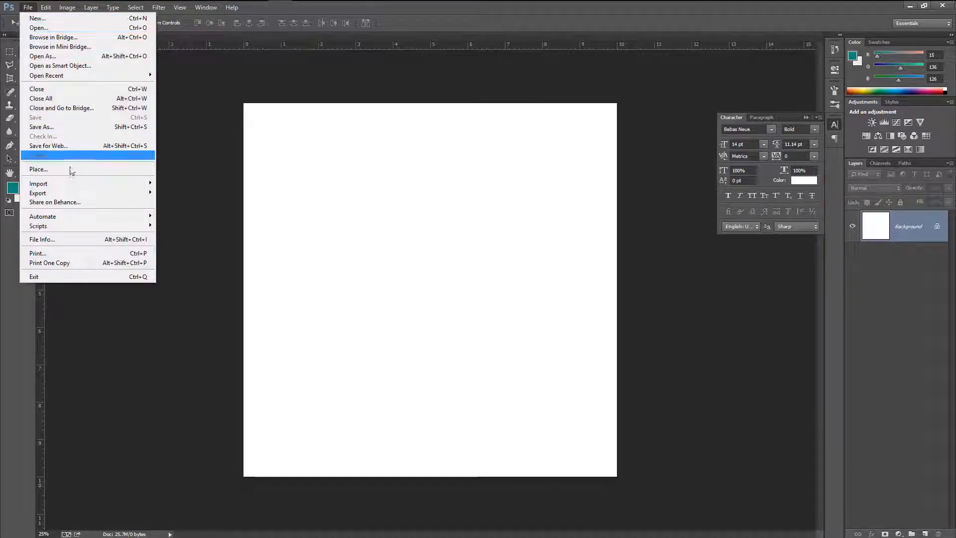
{"action": "left_click", "coordinate": [110, 174]}
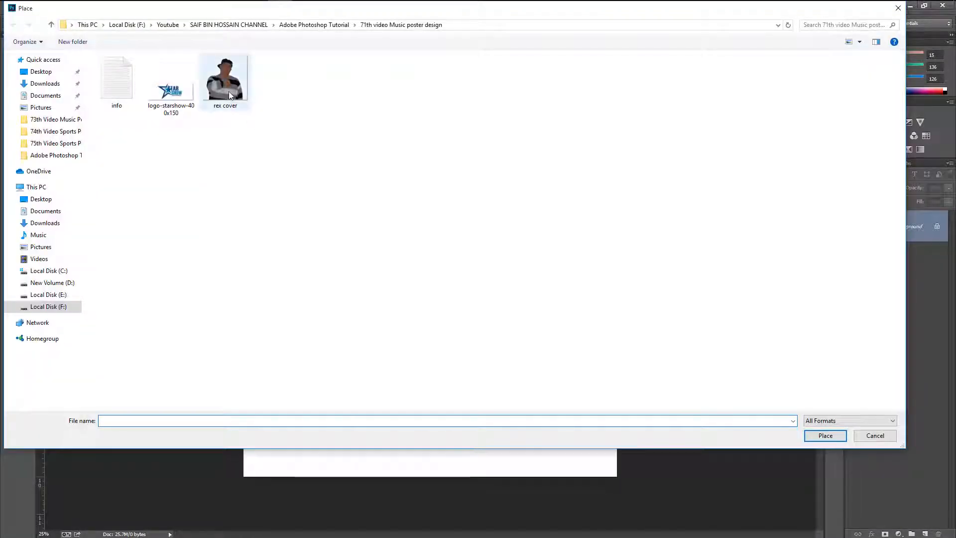
{"action": "left_click", "coordinate": [231, 98]}
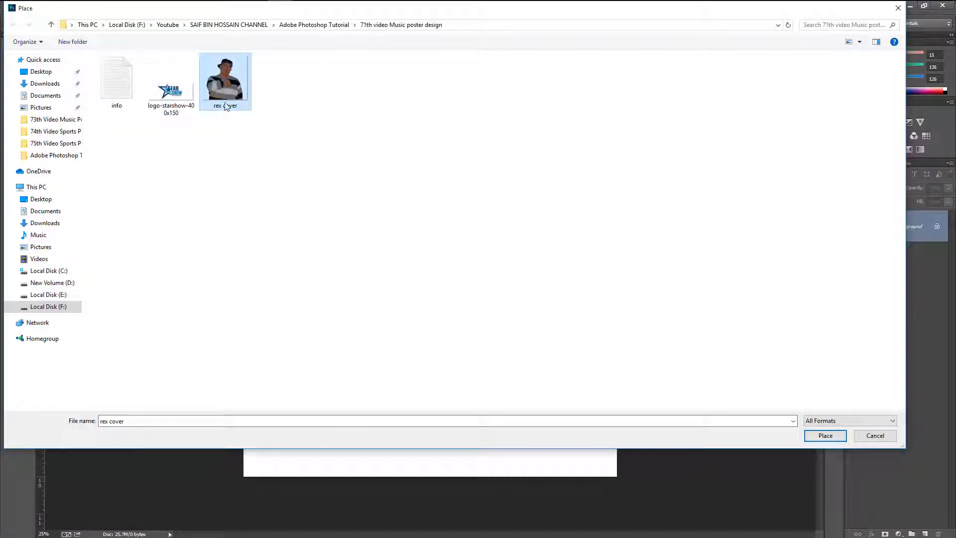
{"action": "left_click", "coordinate": [826, 440]}
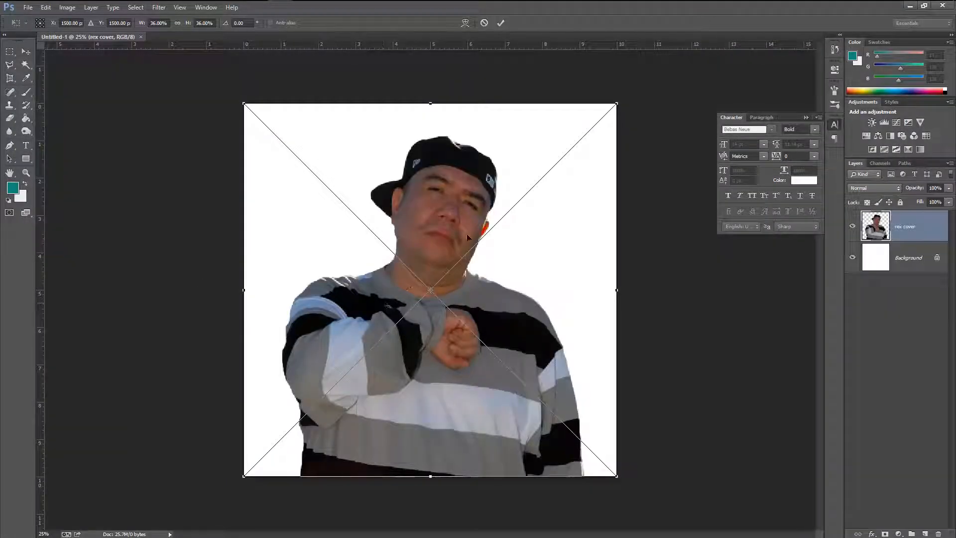
{"action": "key", "text": "Return"}
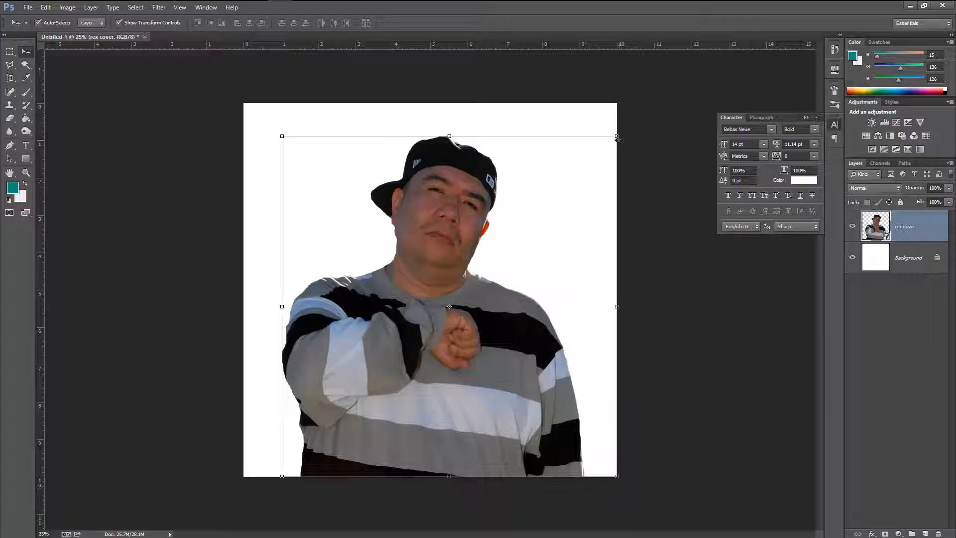
Scale the placed photo proportionally to about 31.5% and rest it on the canvas's lower edge, roughly centered
{"action": "left_click_drag", "start_coordinate": [617, 135], "coordinate": [604, 150]}
{"action": "key", "text": "ctrl+z"}
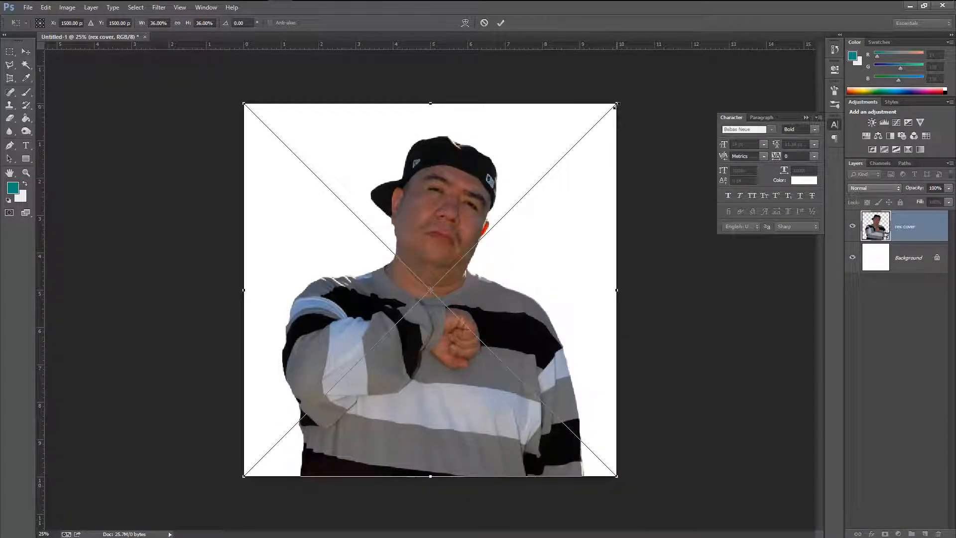
{"action": "left_click_drag", "start_coordinate": [616, 106], "coordinate": [593, 124]}
{"action": "left_click_drag", "start_coordinate": [469, 271], "coordinate": [465, 294]}
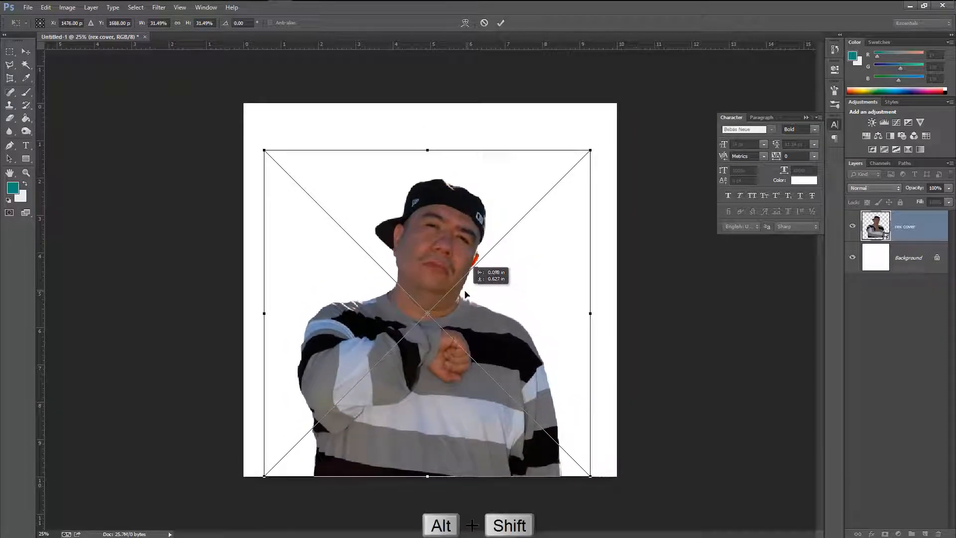
{"action": "key", "text": "Return"}
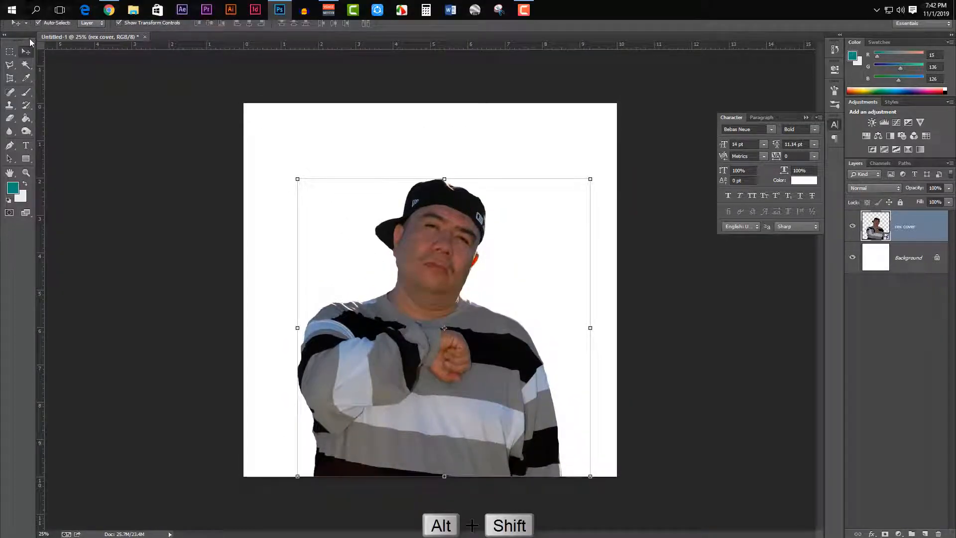
Open the "info" text file from the music poster folder in Notepad and bring its window over the canvas
{"action": "key", "text": "ctrl+o"}
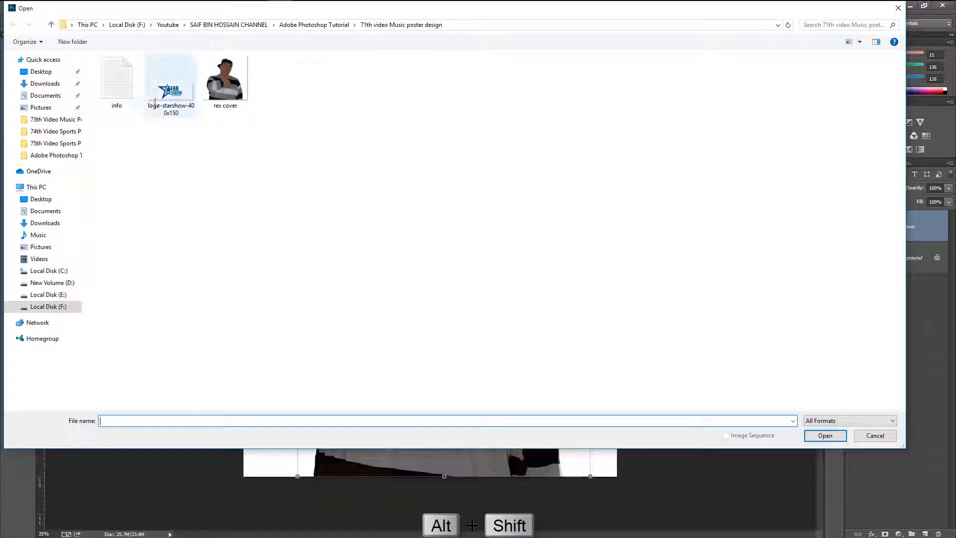
{"action": "right_click", "coordinate": [111, 89]}
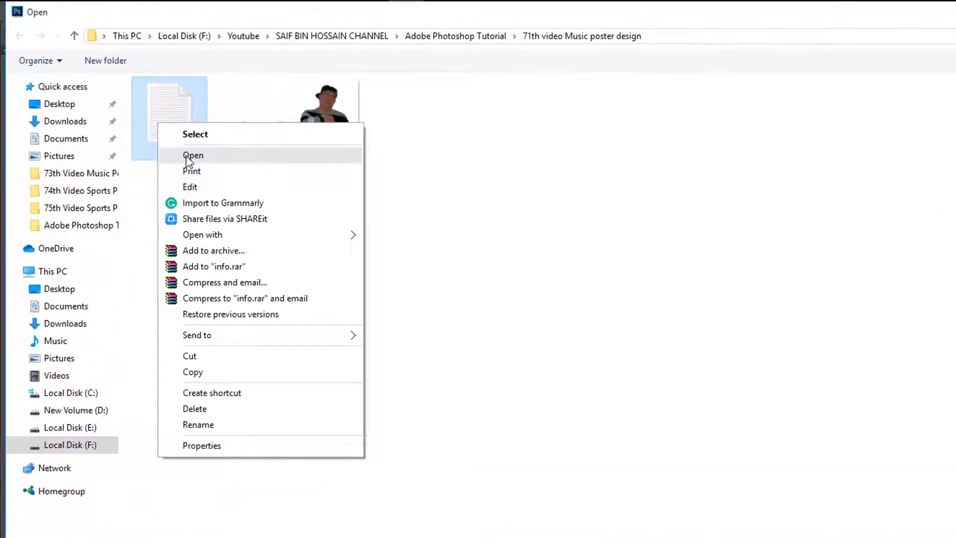
{"action": "left_click", "coordinate": [125, 106]}
{"action": "left_click_drag", "start_coordinate": [775, 193], "coordinate": [682, 211]}
{"action": "left_click", "coordinate": [874, 437]}
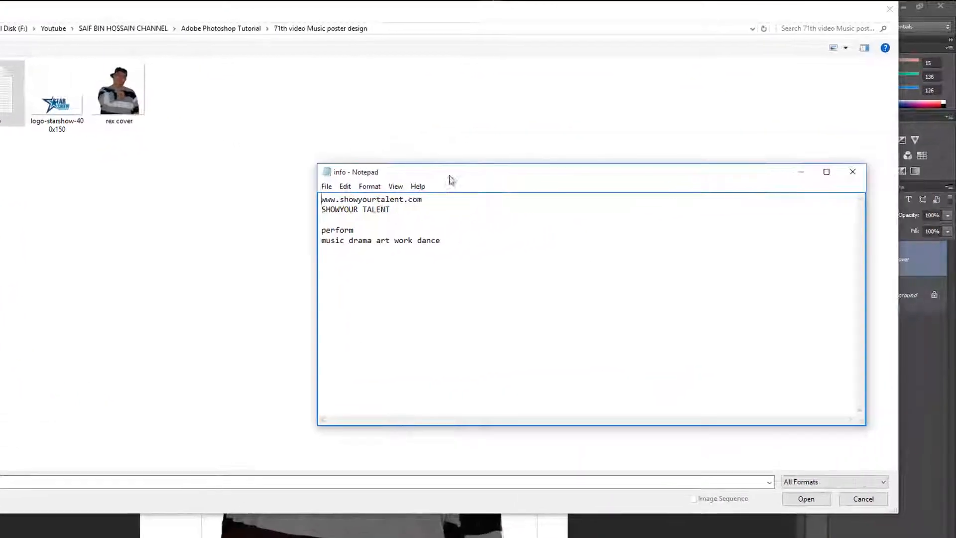
{"action": "left_click", "coordinate": [869, 502]}
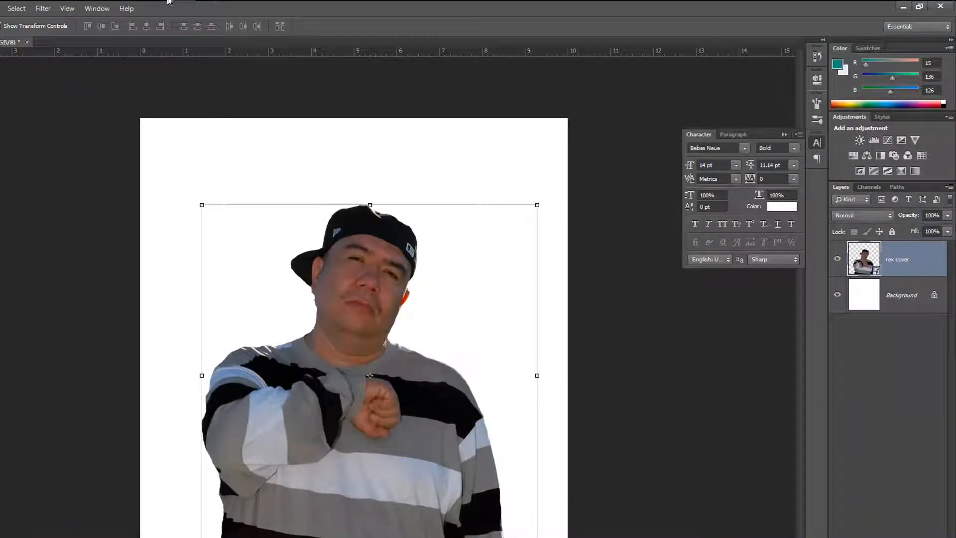
{"action": "left_click", "coordinate": [490, 14]}
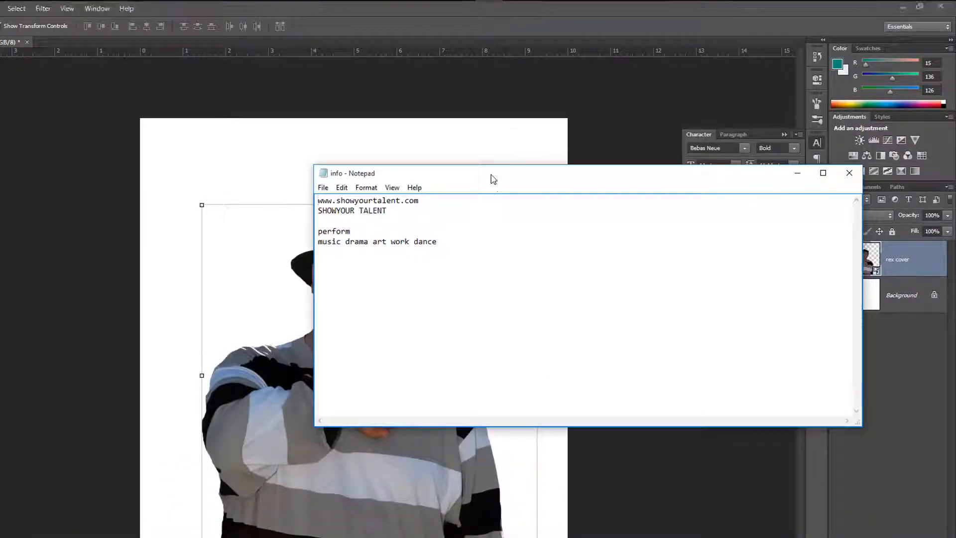
Copy the line "SHOWYOUR TALENT" from the info text file
{"action": "left_click_drag", "start_coordinate": [491, 179], "coordinate": [172, 323]}
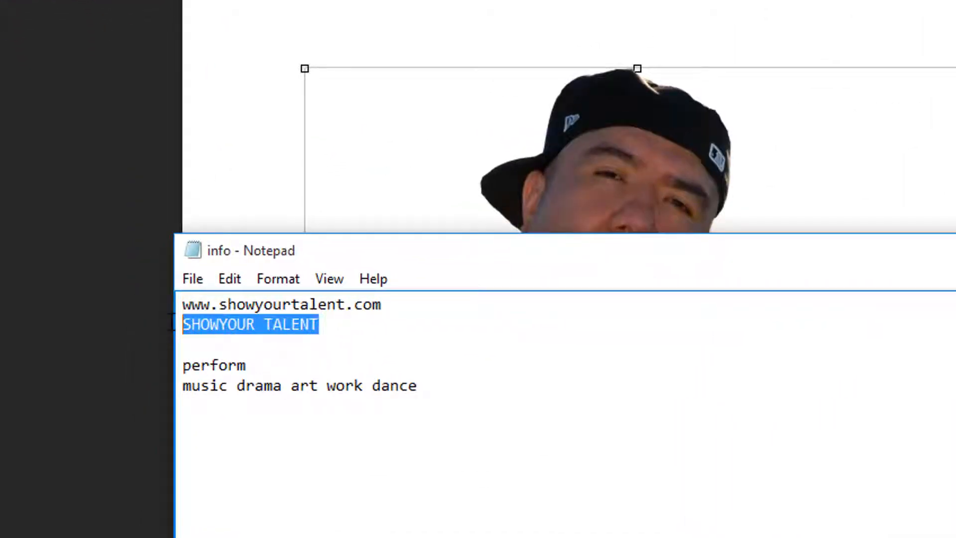
{"action": "right_click", "coordinate": [224, 321]}
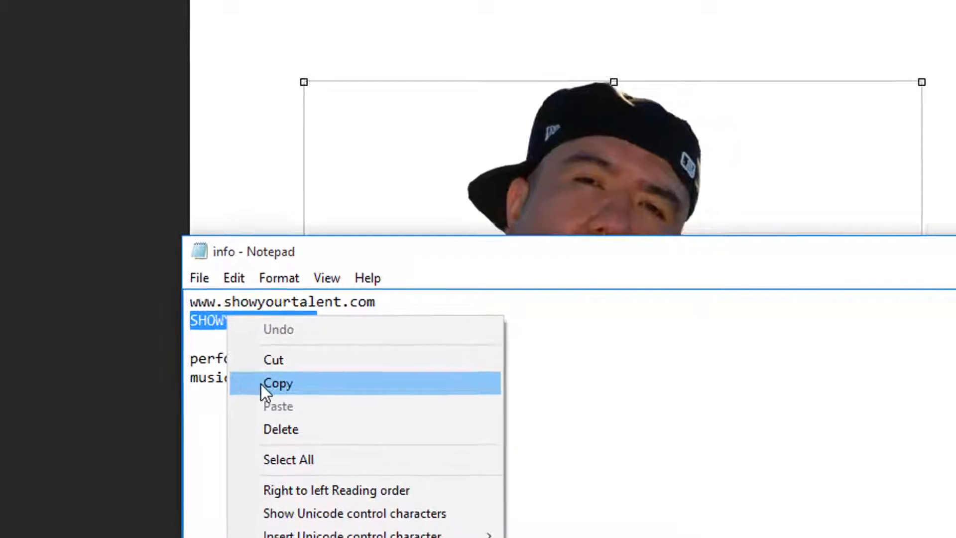
{"action": "left_click", "coordinate": [258, 392]}
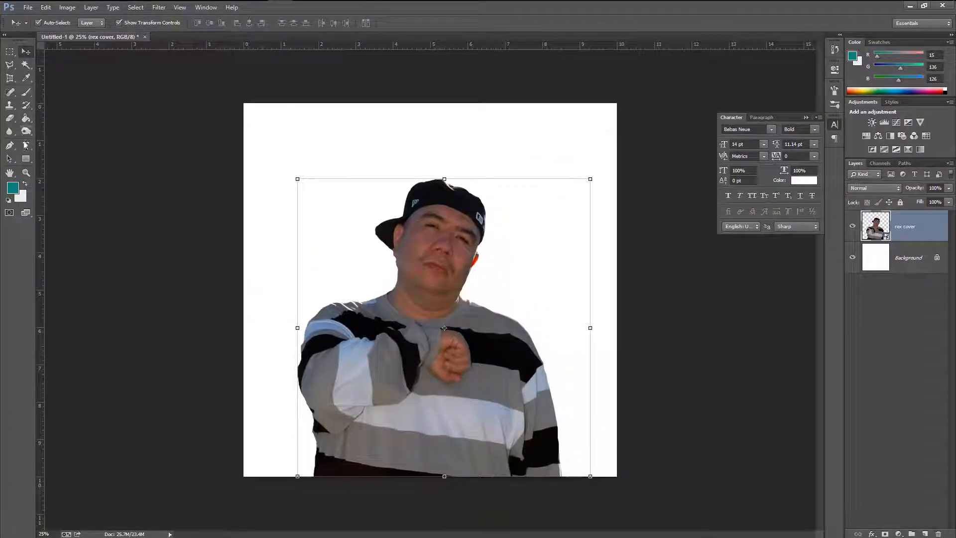
Add the text "SHOW YOUR TALENT" on three lines in Bebas Neue Bold and enlarge it to about 193 pt over the photo
{"action": "key", "text": "t"}
{"action": "left_click", "coordinate": [353, 223]}
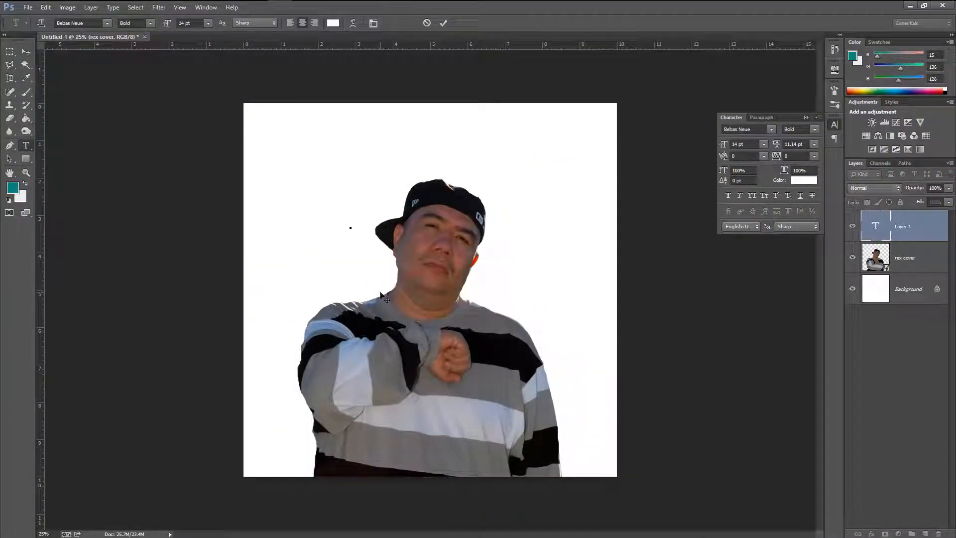
{"action": "left_click", "coordinate": [24, 53]}
{"action": "key", "text": "ctrl+t"}
{"action": "left_click_drag", "start_coordinate": [358, 241], "coordinate": [460, 362]}
{"action": "left_click_drag", "start_coordinate": [413, 308], "coordinate": [496, 390]}
{"action": "key", "text": "Return"}
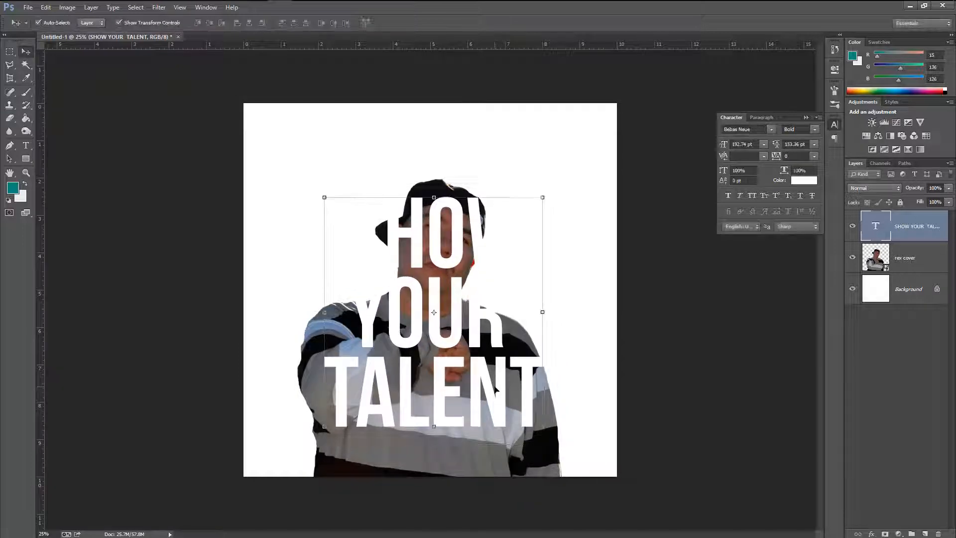
Change the color of the "SHOW YOUR TALENT" text to bright yellow
{"action": "left_click", "coordinate": [803, 180]}
{"action": "mouse_move", "coordinate": [732, 177]}
{"action": "left_mouse_down"}
{"action": "mouse_move", "coordinate": [621, 128]}
{"action": "mouse_move", "coordinate": [736, 248]}
{"action": "left_mouse_up"}
{"action": "left_click", "coordinate": [750, 232]}
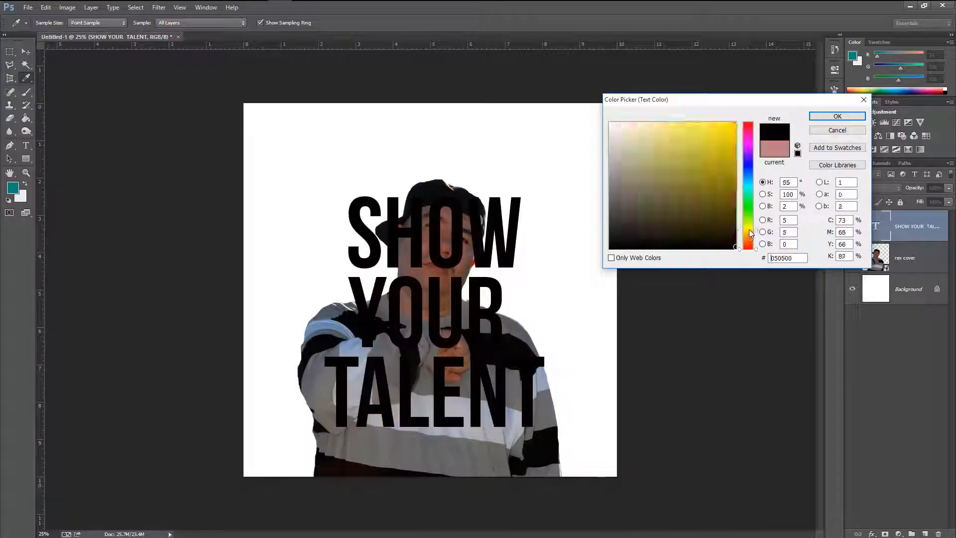
{"action": "left_click", "coordinate": [734, 122]}
{"action": "left_click", "coordinate": [837, 117]}
Enlarge the "SHOW YOUR TALENT" text proportionally so it spans most of the canvas width
{"action": "left_click", "coordinate": [544, 196]}
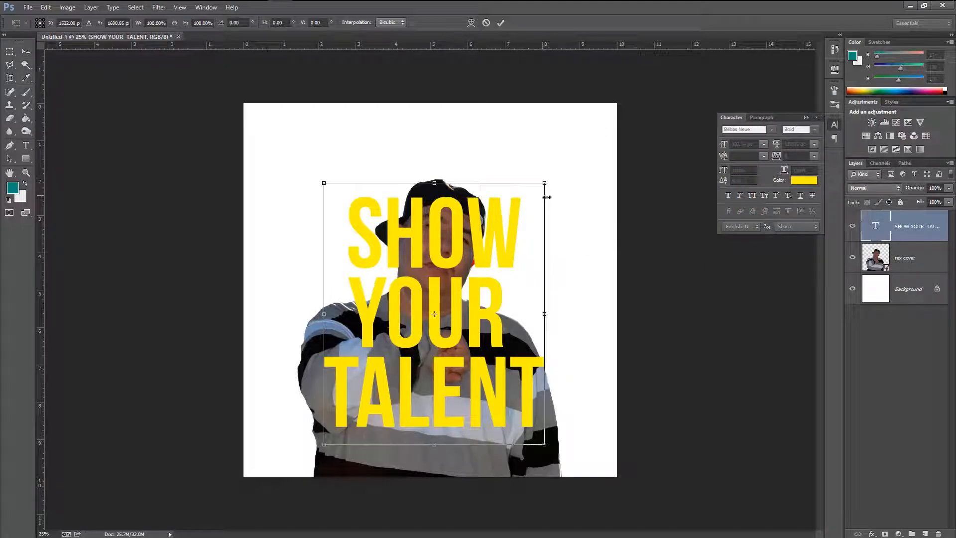
{"action": "left_click_drag", "start_coordinate": [544, 184], "coordinate": [578, 127]}
{"action": "key", "text": "Return"}
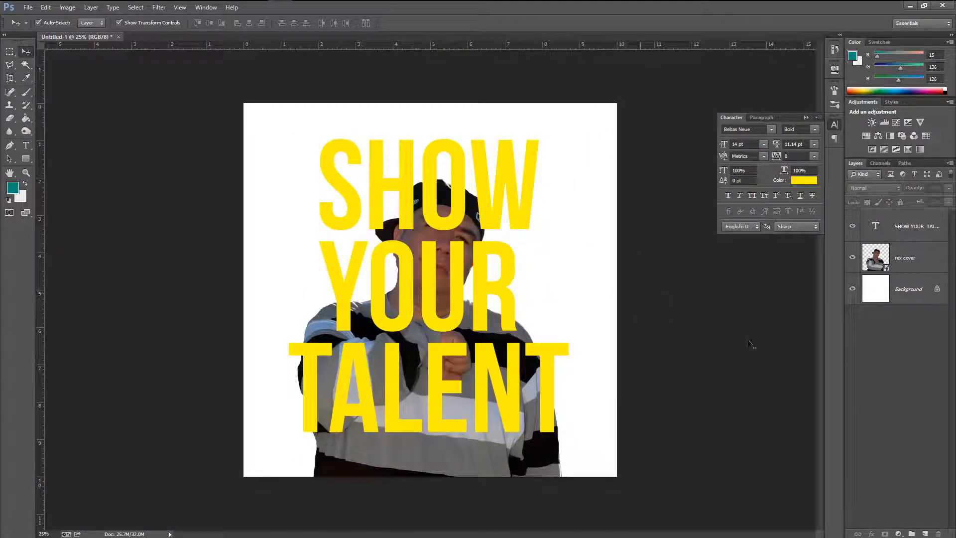
Add a layer above the Background and draw a teal rectangle of about 3032 × 3020 px covering the whole canvas
{"action": "left_click", "coordinate": [907, 296]}
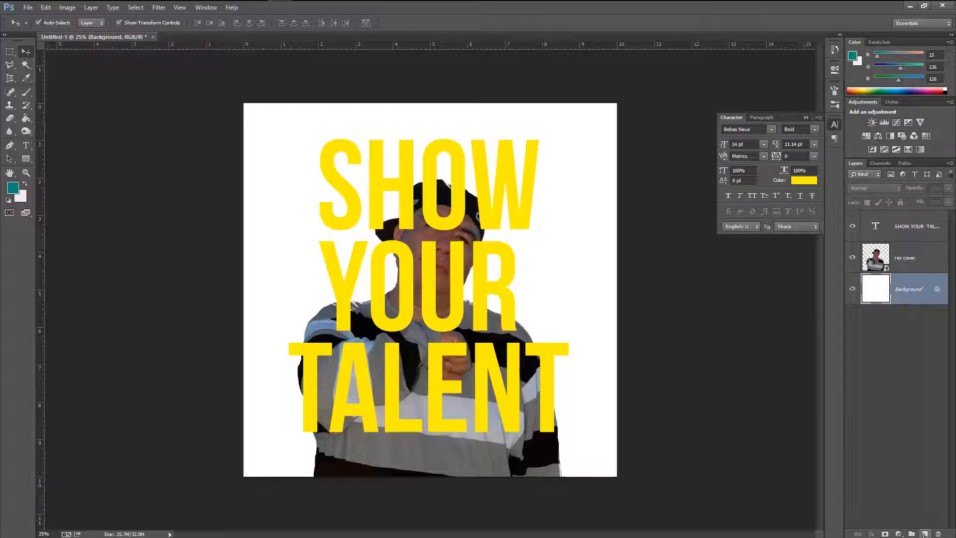
{"action": "left_click", "coordinate": [925, 534]}
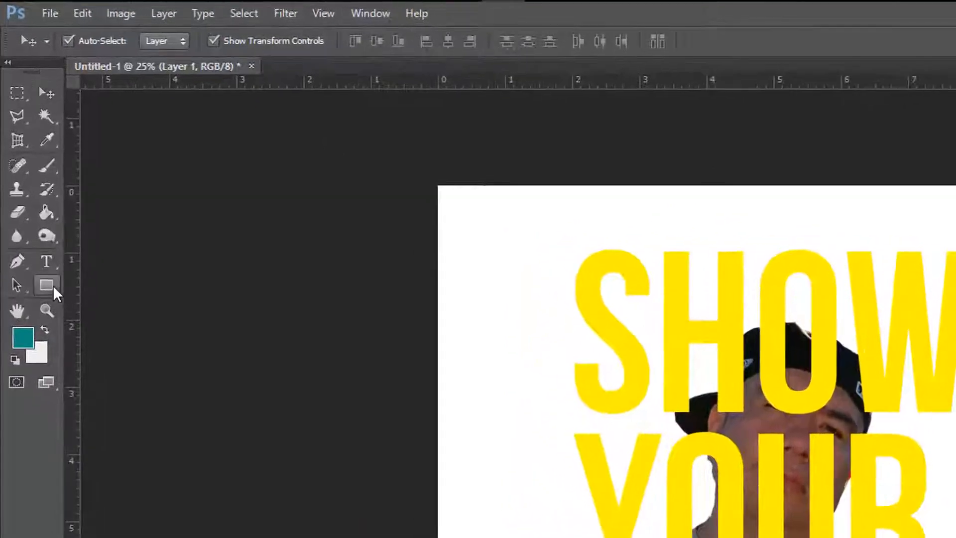
{"action": "left_click", "coordinate": [53, 285]}
{"action": "left_click", "coordinate": [100, 281]}
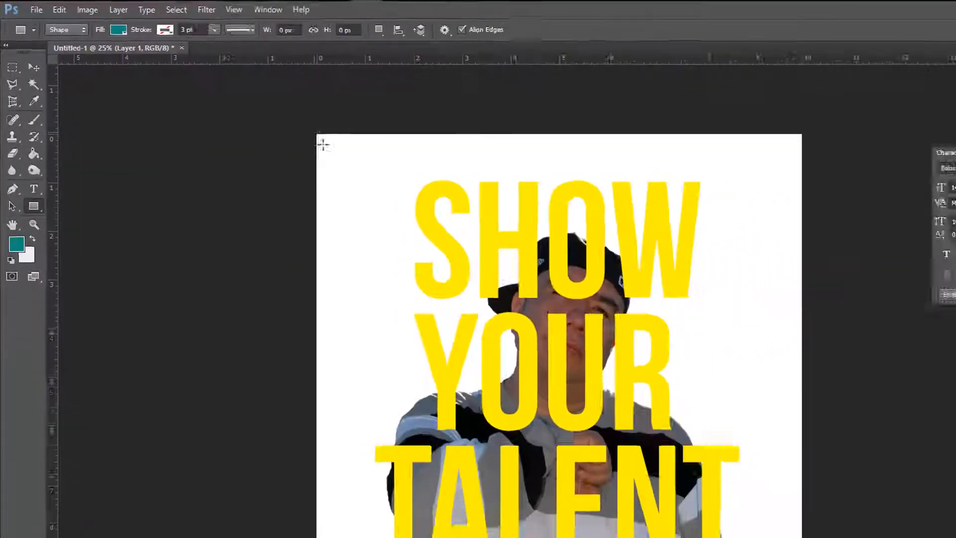
{"action": "left_click_drag", "start_coordinate": [324, 142], "coordinate": [620, 479]}
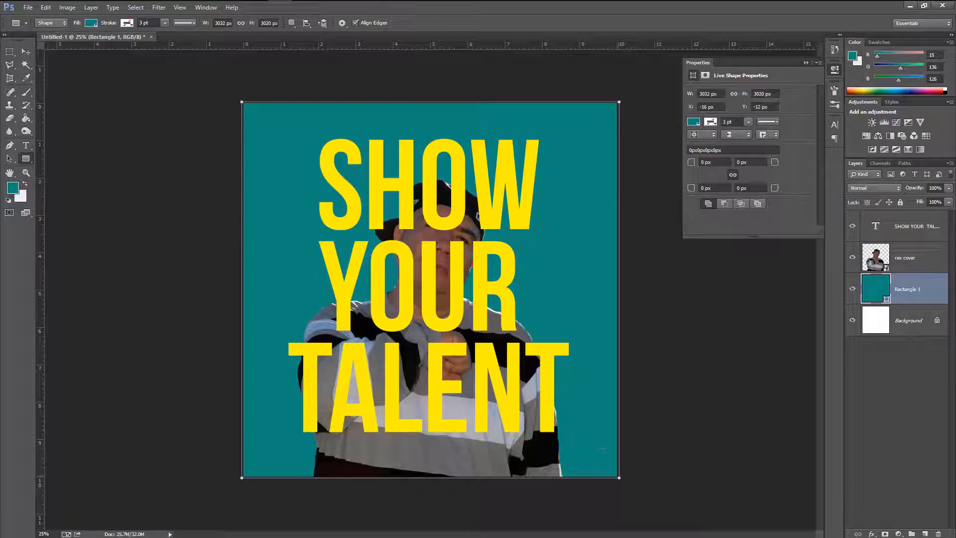
{"action": "left_click", "coordinate": [806, 63]}
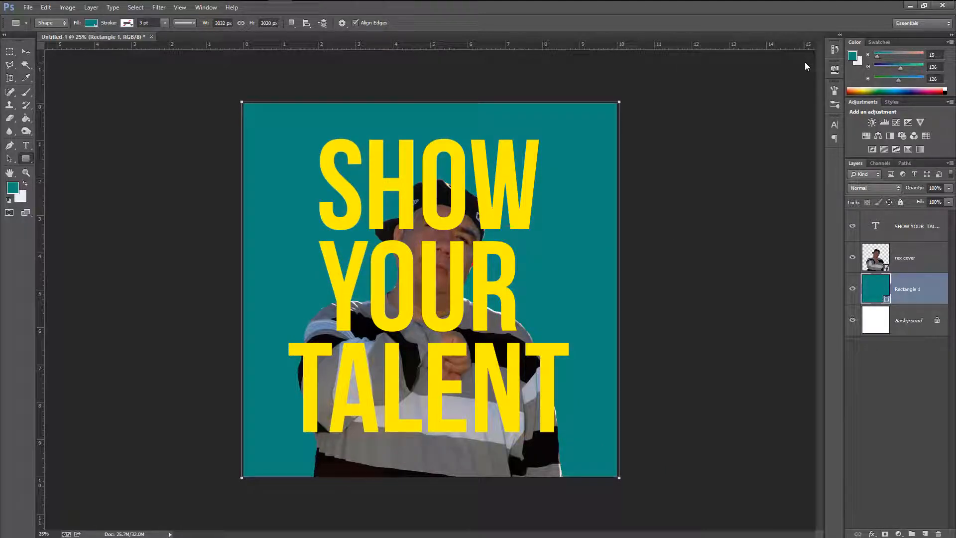
{"action": "left_click", "coordinate": [25, 52]}
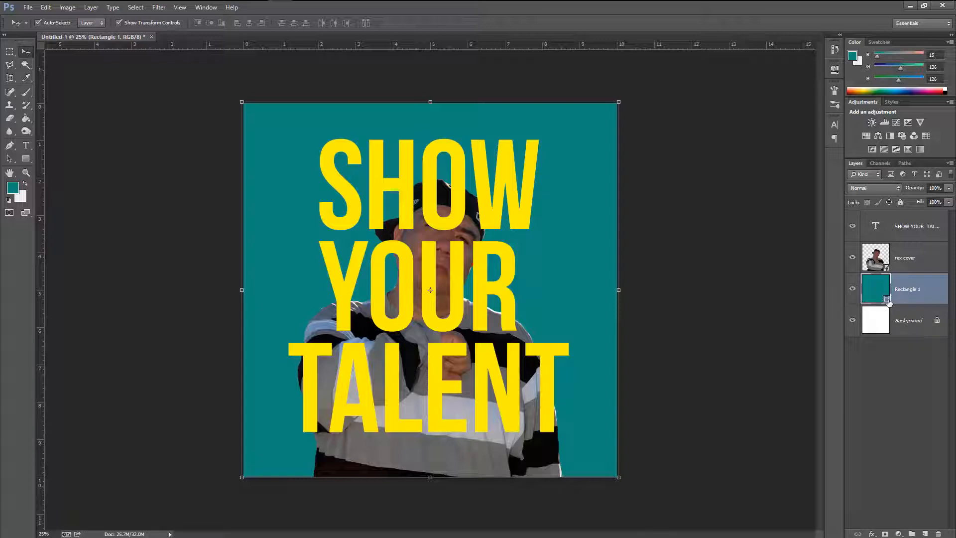
Check the foreground color's values in the color picker
{"action": "left_click", "coordinate": [13, 188]}
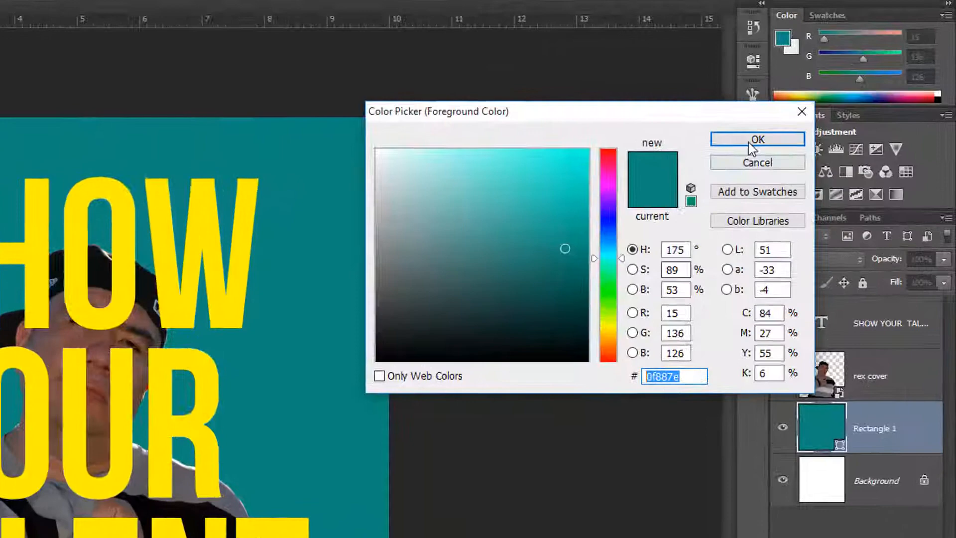
{"action": "left_click", "coordinate": [837, 116]}
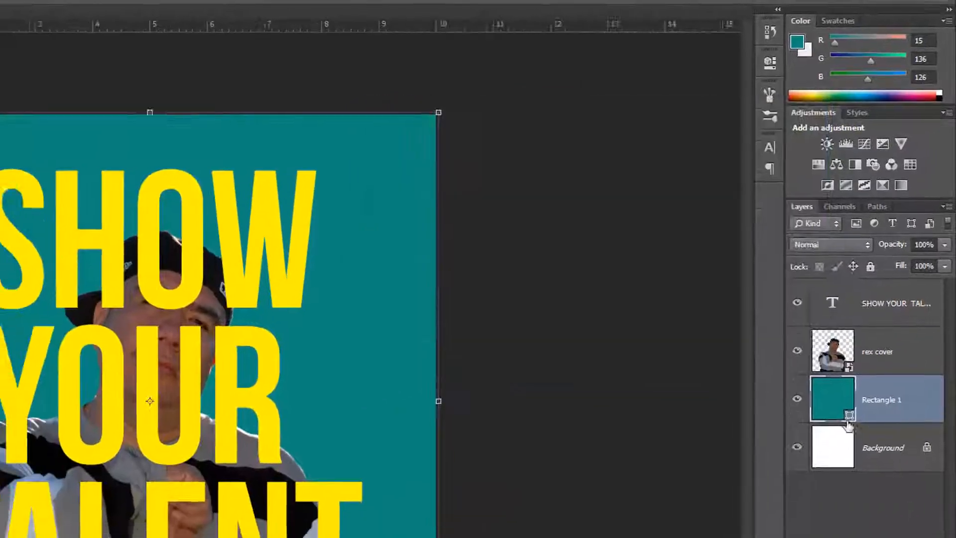
Change the teal background rectangle's fill to the darker teal #065f58
{"action": "double_click", "coordinate": [886, 301]}
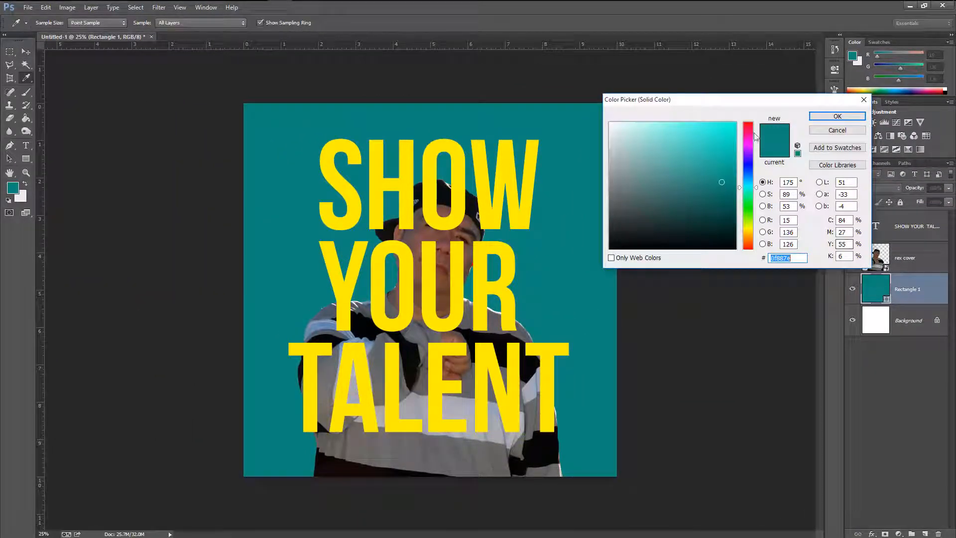
{"action": "left_click_drag", "start_coordinate": [699, 102], "coordinate": [579, 128]}
{"action": "left_click", "coordinate": [598, 212]}
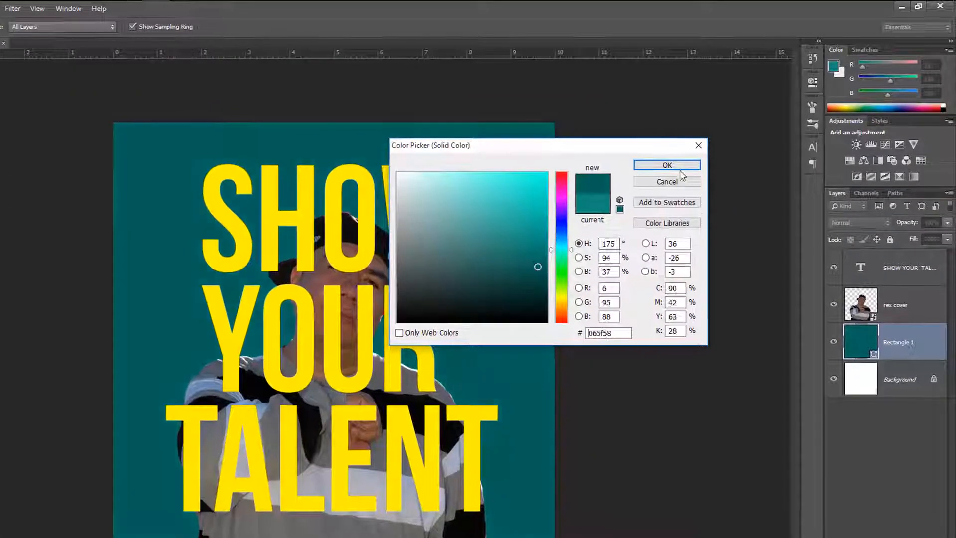
{"action": "left_click", "coordinate": [713, 141]}
Enlarge the "SHOW YOUR TALENT" text slightly, keeping it roughly centered on the canvas
{"action": "left_click_drag", "start_coordinate": [331, 347], "coordinate": [334, 351]}
{"action": "key", "text": "ctrl+t"}
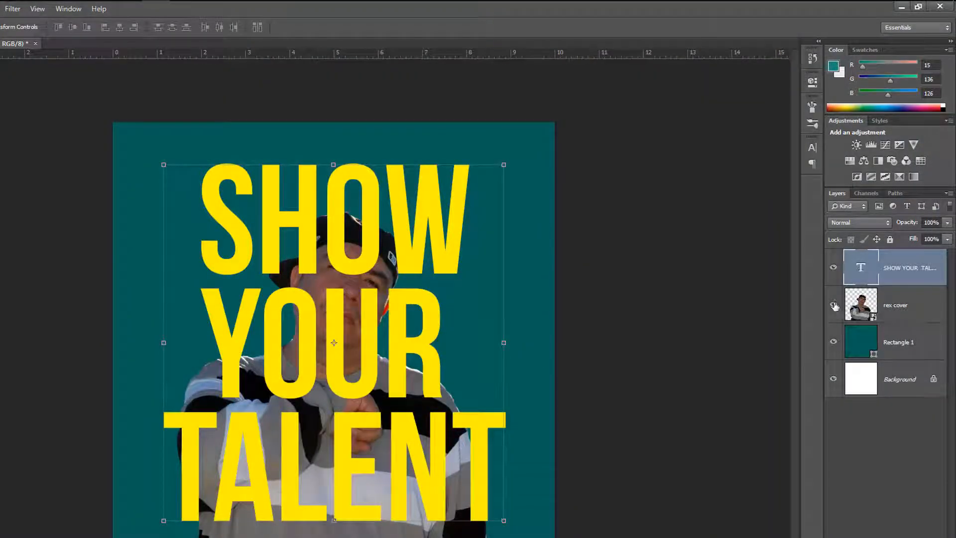
Add a layer mask to the "SHOW YOUR TALENT" text layer
{"action": "left_click", "coordinate": [836, 273]}
{"action": "left_click", "coordinate": [836, 274]}
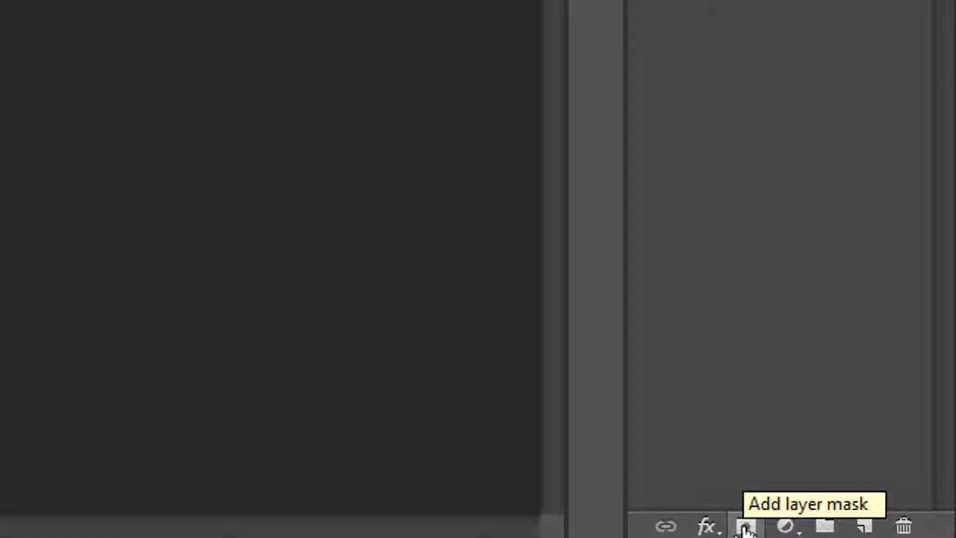
{"action": "left_click", "coordinate": [741, 527]}
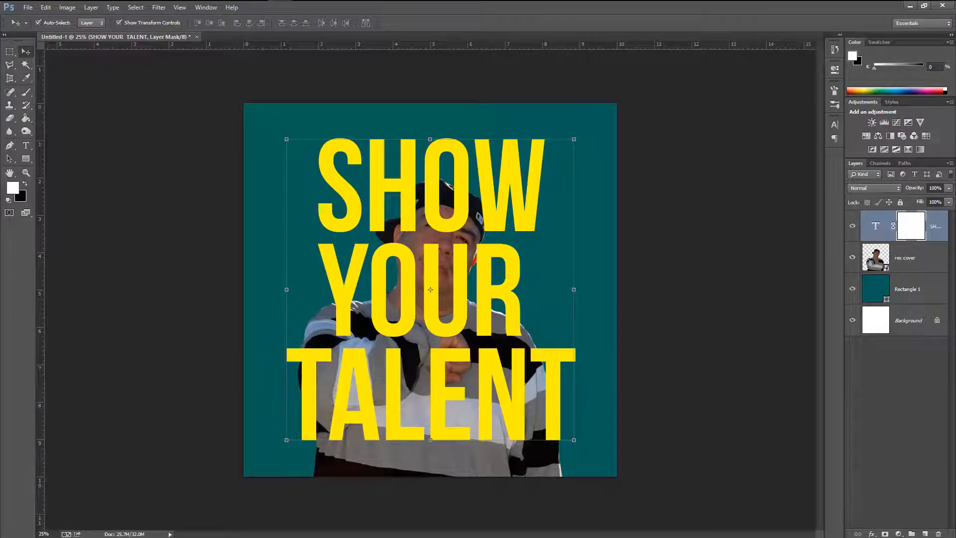
With the photo's outline loaded as a selection, erase the "SHOW" letters covering the cap and forehead on the text mask, using a 400 px Eraser
{"action": "left_click_drag", "start_coordinate": [451, 274], "coordinate": [495, 310]}
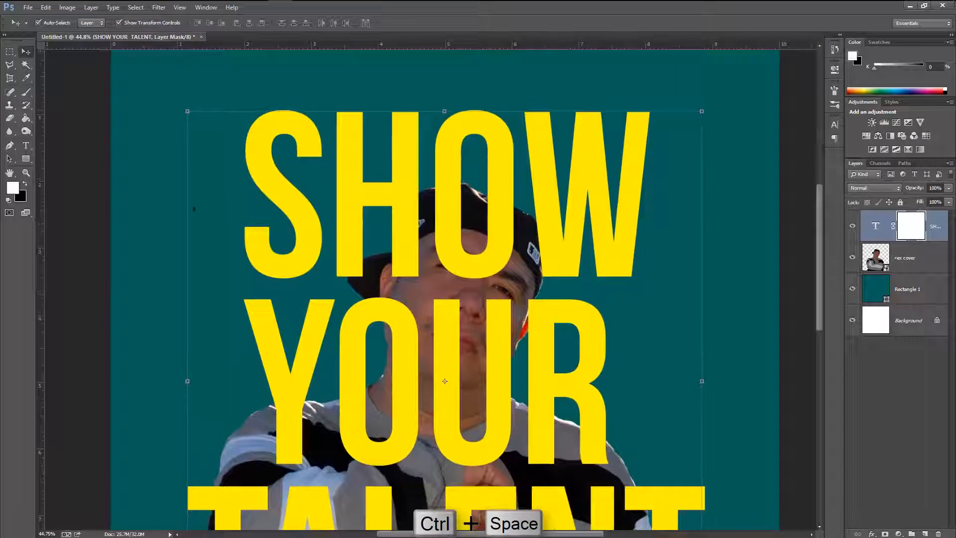
{"action": "left_click", "coordinate": [8, 121]}
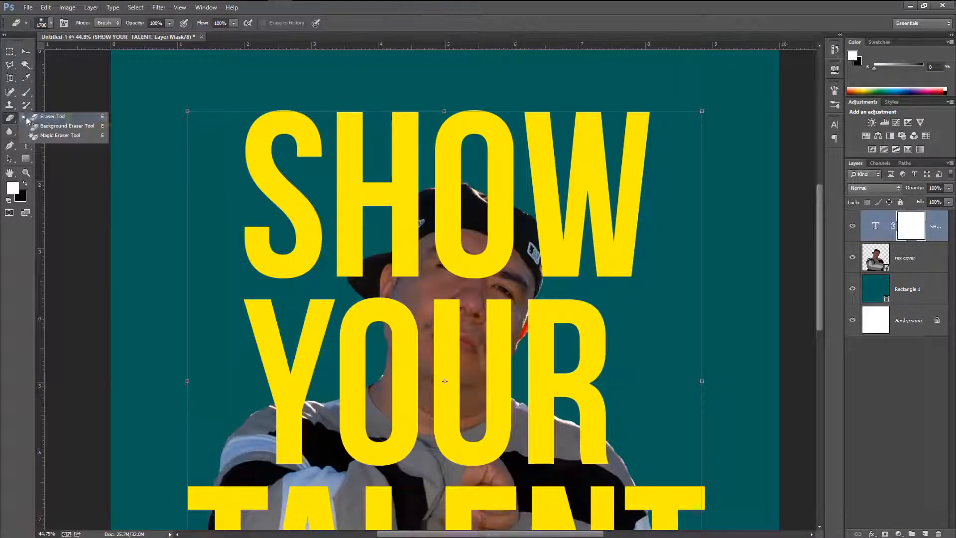
{"action": "left_click", "coordinate": [49, 120]}
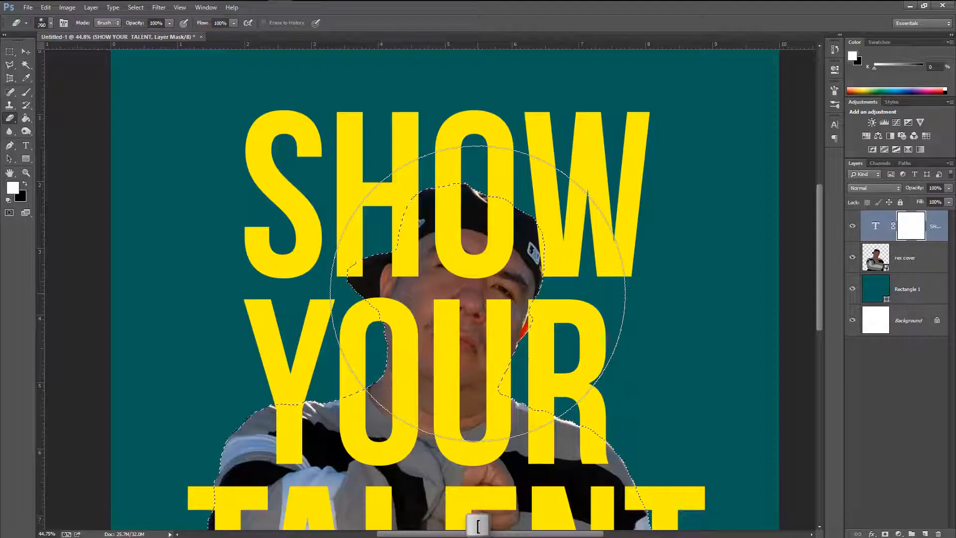
{"action": "key", "text": "bracketleft"}
{"action": "key", "text": "bracketleft"}
{"action": "key", "text": "bracketleft"}
{"action": "key", "text": "bracketleft"}
{"action": "key", "text": "bracketleft"}
{"action": "key", "text": "bracketleft"}
{"action": "key", "text": "bracketleft"}
{"action": "key", "text": "bracketleft"}
{"action": "left_click_drag", "start_coordinate": [481, 253], "coordinate": [490, 227]}
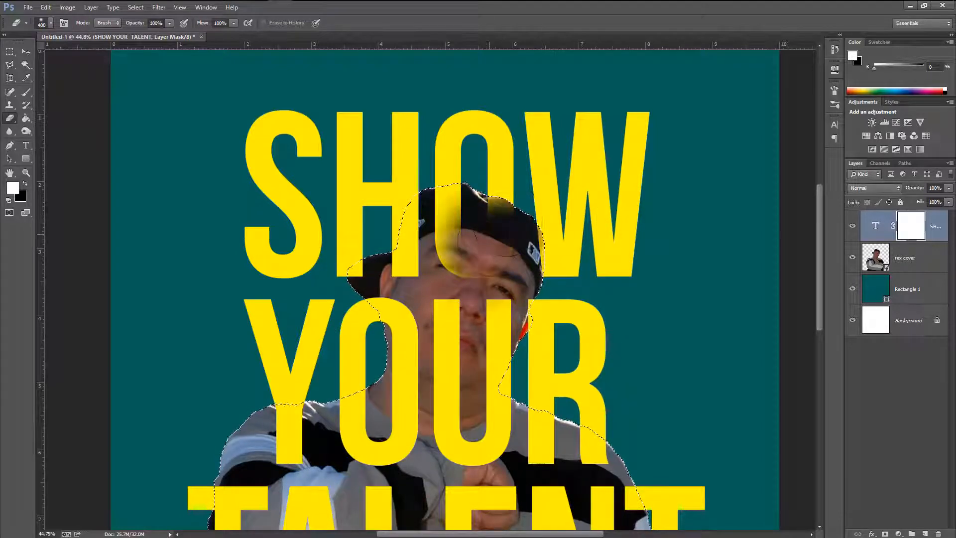
{"action": "left_click_drag", "start_coordinate": [451, 202], "coordinate": [448, 199]}
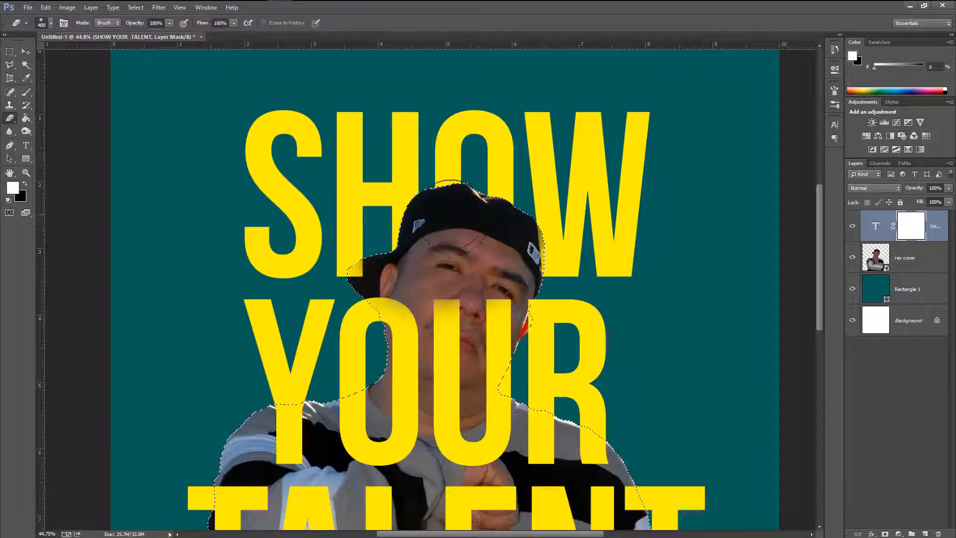
{"action": "mouse_move", "coordinate": [478, 206]}
{"action": "left_mouse_down"}
{"action": "mouse_move", "coordinate": [466, 224]}
{"action": "mouse_move", "coordinate": [476, 232]}
{"action": "mouse_move", "coordinate": [429, 234]}
{"action": "left_mouse_up"}
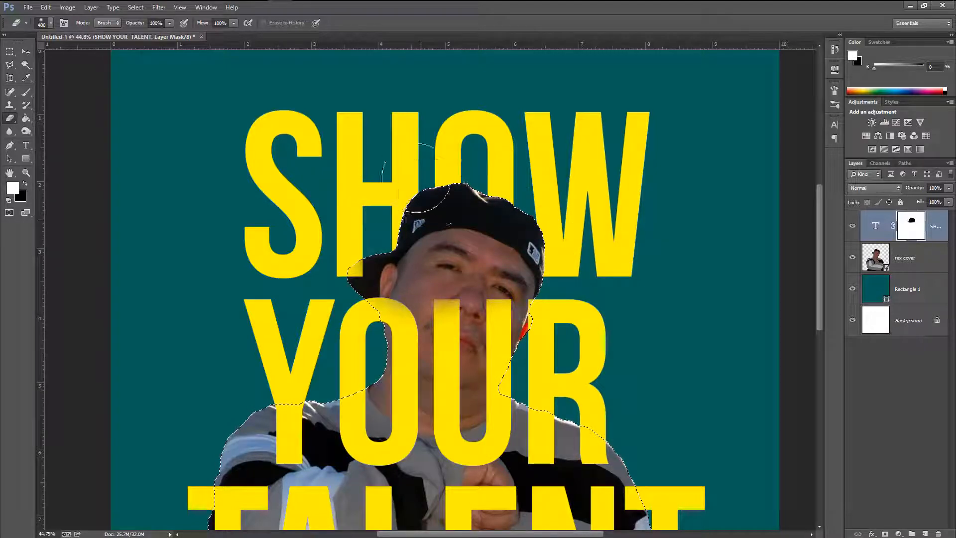
{"action": "mouse_move", "coordinate": [402, 278]}
{"action": "left_mouse_down"}
{"action": "mouse_move", "coordinate": [366, 264]}
{"action": "mouse_move", "coordinate": [359, 279]}
{"action": "mouse_move", "coordinate": [368, 279]}
{"action": "left_mouse_up"}
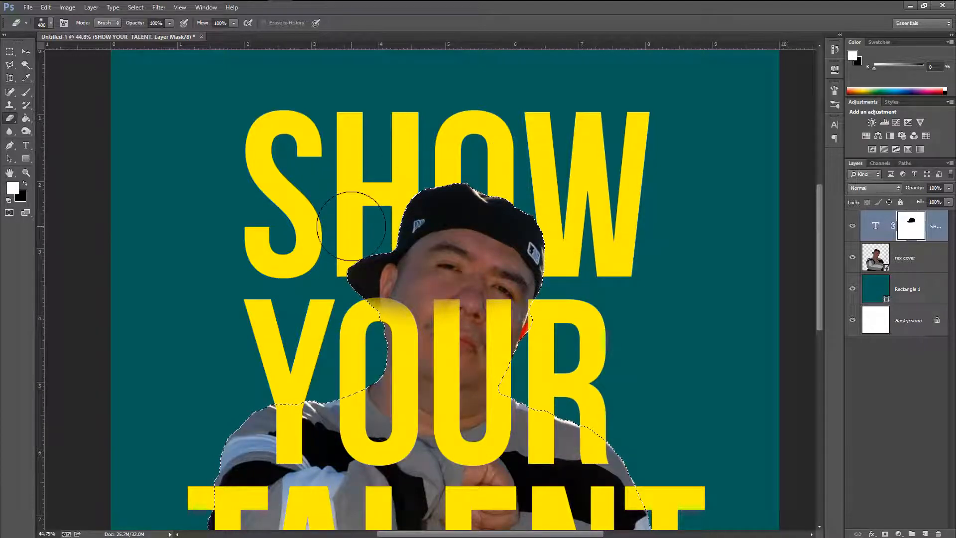
Erase the parts of "YOUR" that cover the man's face and neck on the text mask
{"action": "key", "text": "ctrl+d"}
{"action": "key", "text": "ctrl+d"}
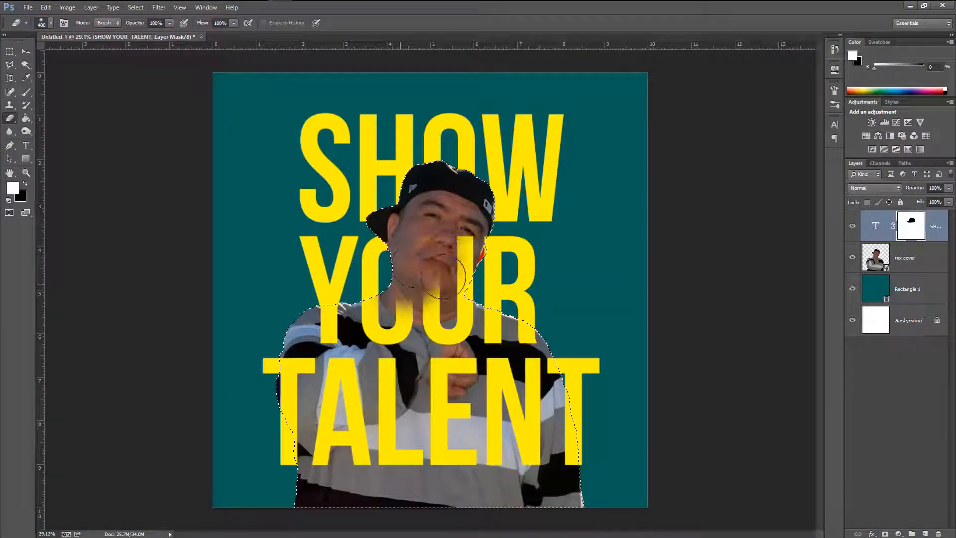
{"action": "mouse_move", "coordinate": [423, 315]}
{"action": "left_mouse_down"}
{"action": "mouse_move", "coordinate": [390, 326]}
{"action": "mouse_move", "coordinate": [431, 332]}
{"action": "mouse_move", "coordinate": [448, 309]}
{"action": "mouse_move", "coordinate": [459, 317]}
{"action": "mouse_move", "coordinate": [443, 339]}
{"action": "mouse_move", "coordinate": [441, 319]}
{"action": "left_mouse_up"}
{"action": "scroll", "coordinate": [513, 333], "scroll_direction": "up", "scroll_amount": 5}
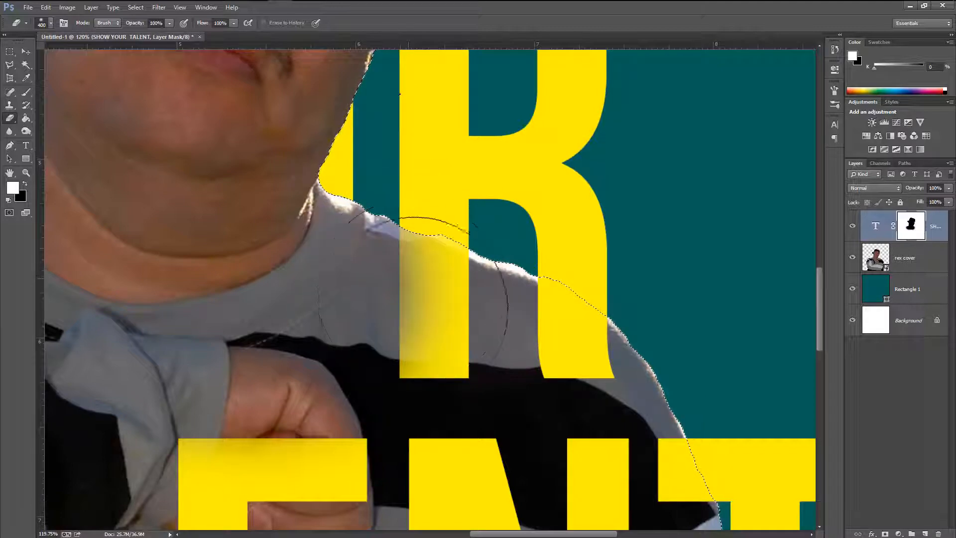
{"action": "scroll", "coordinate": [393, 300], "scroll_direction": "down", "scroll_amount": 2}
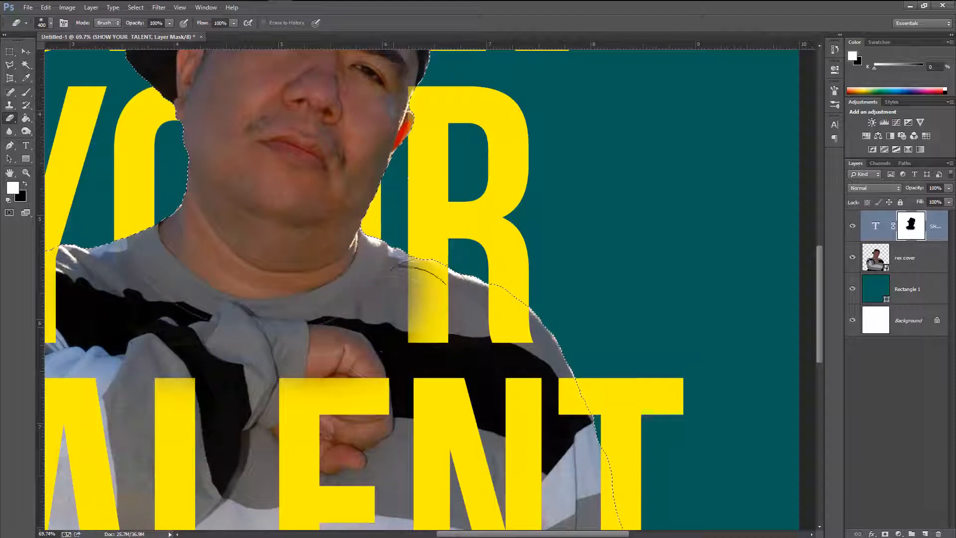
Swap the mask colors, clear the selection and restore the faded stem of the R over the shoulder with a 100 px Eraser
{"action": "key", "text": "x"}
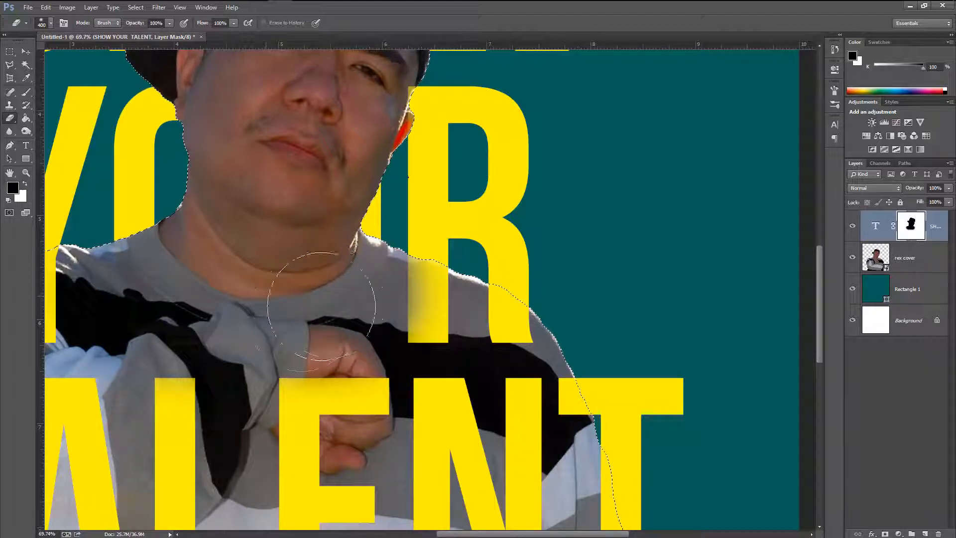
{"action": "key", "text": "ctrl+d"}
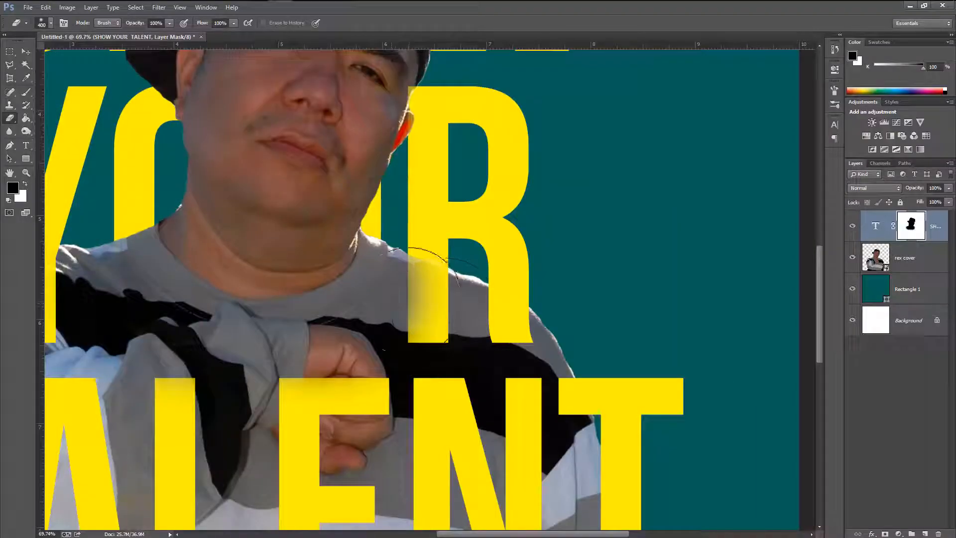
{"action": "left_click", "coordinate": [391, 302]}
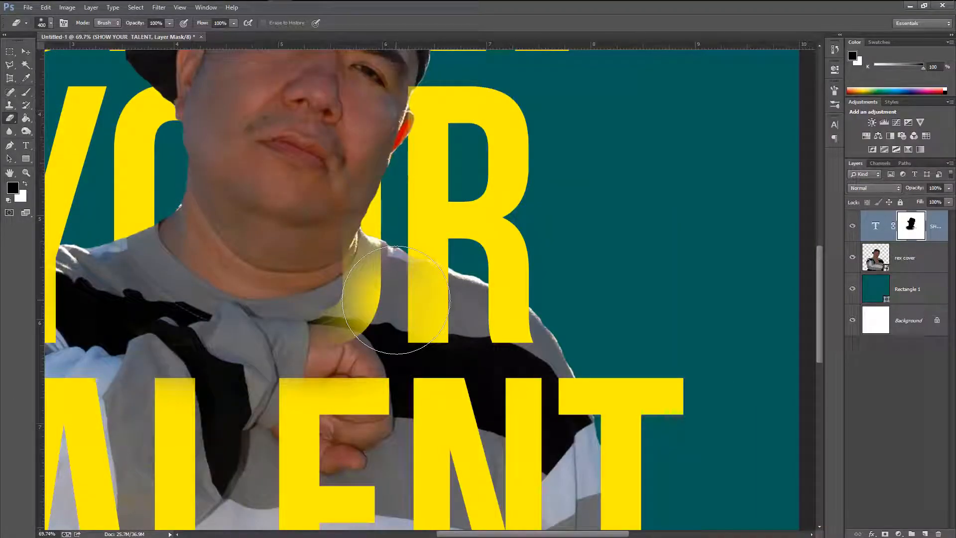
{"action": "key", "text": "ctrl+z"}
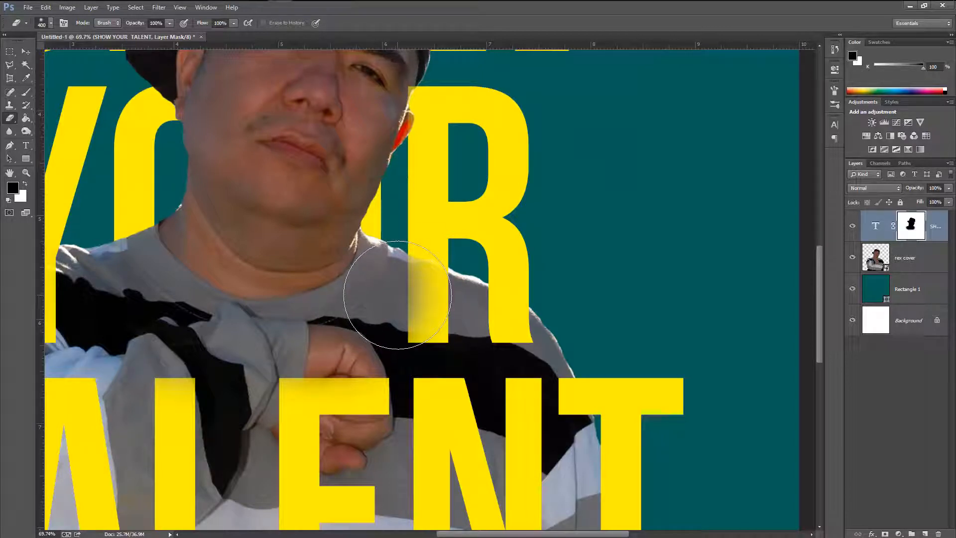
{"action": "key", "text": "bracketleft"}
{"action": "key", "text": "bracketleft"}
{"action": "key", "text": "bracketleft"}
{"action": "key", "text": "bracketleft"}
{"action": "key", "text": "bracketleft"}
{"action": "key", "text": "bracketleft"}
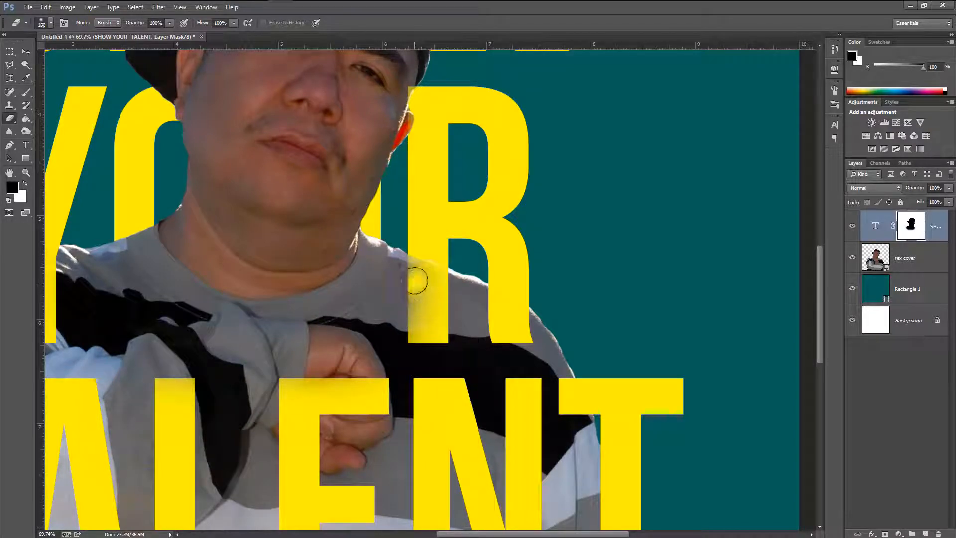
{"action": "left_click_drag", "start_coordinate": [425, 302], "coordinate": [417, 325]}
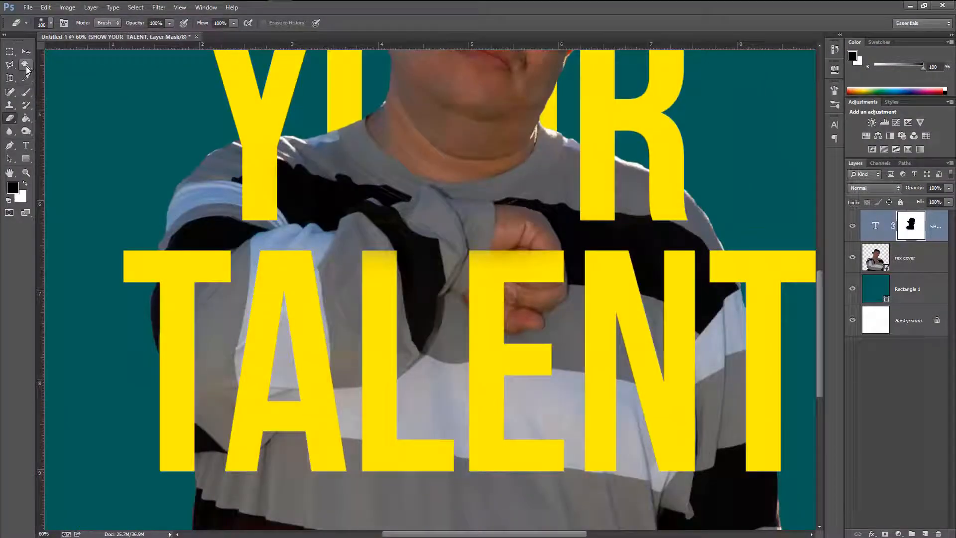
Select the man's raised forearm and fist on the photo layer with the Quick Selection tool, leaving out the surrounding sweater
{"action": "left_click", "coordinate": [26, 66]}
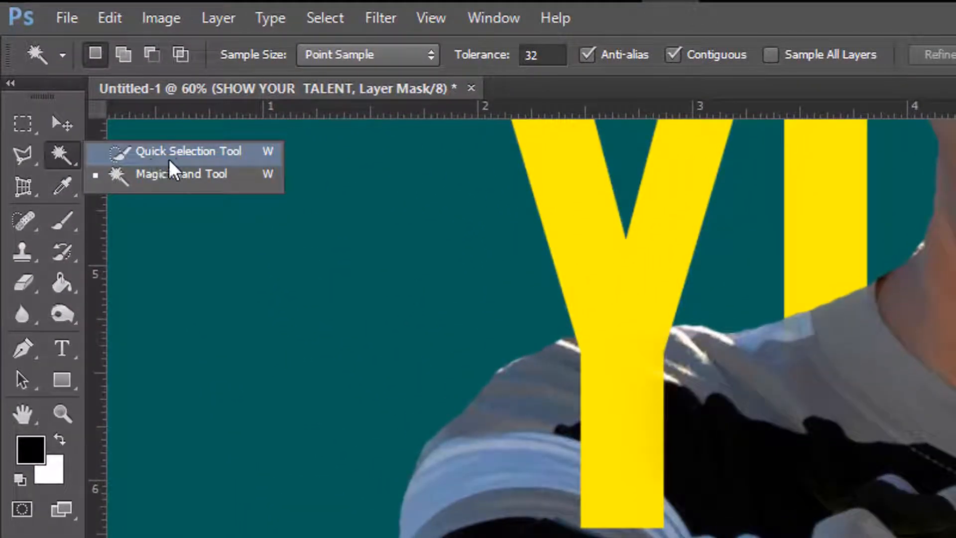
{"action": "left_click", "coordinate": [131, 156]}
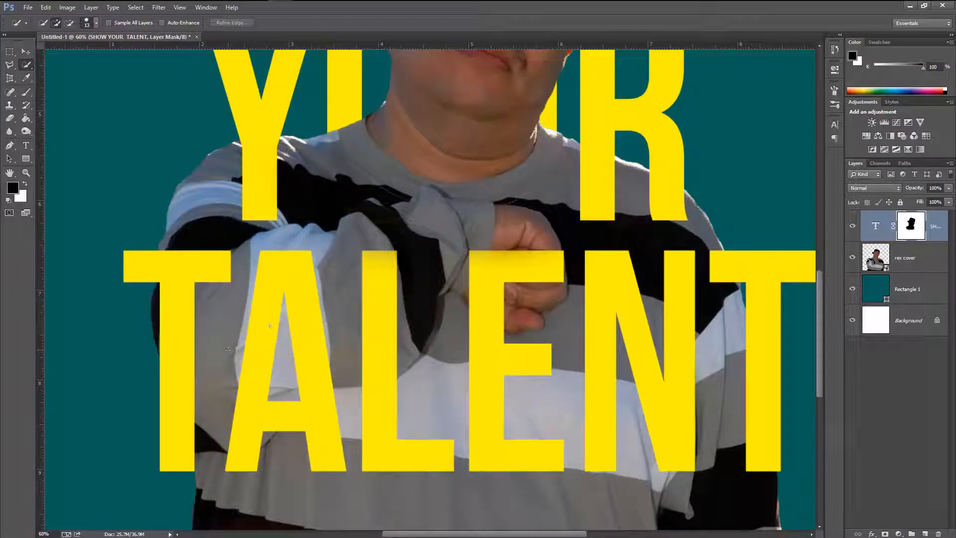
{"action": "left_click_drag", "start_coordinate": [302, 309], "coordinate": [380, 278]}
{"action": "left_click", "coordinate": [904, 263]}
{"action": "left_click", "coordinate": [935, 231]}
{"action": "left_click", "coordinate": [929, 262]}
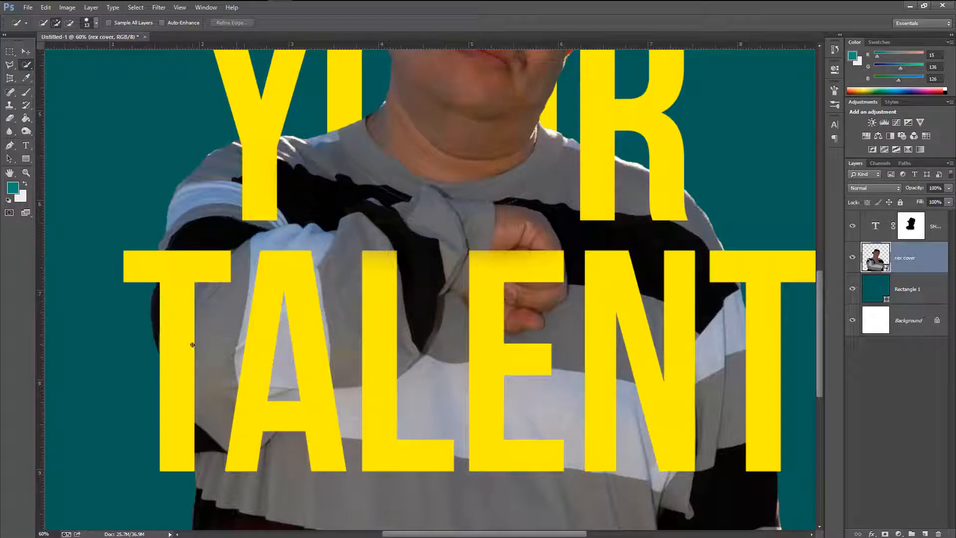
{"action": "left_click", "coordinate": [351, 306]}
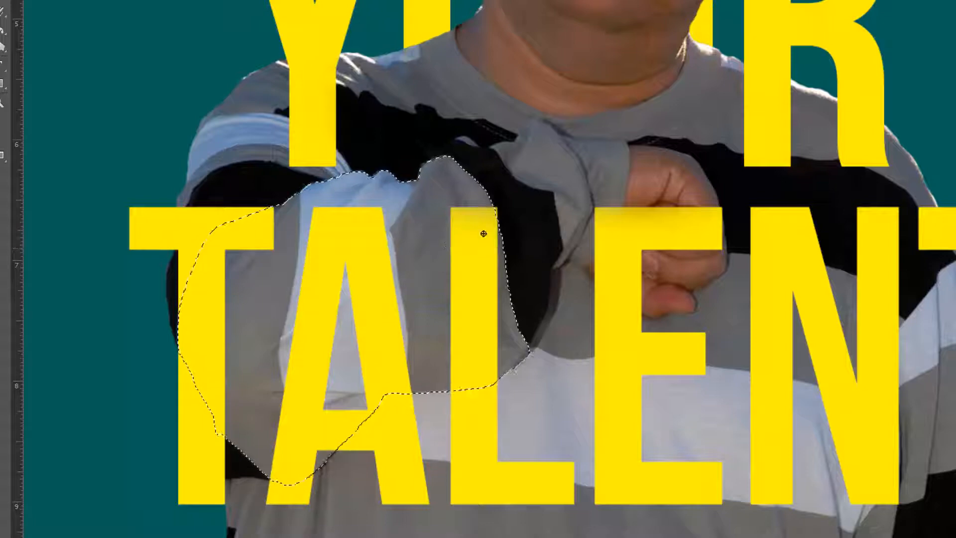
{"action": "mouse_move", "coordinate": [485, 233]}
{"action": "left_mouse_down"}
{"action": "mouse_move", "coordinate": [572, 191]}
{"action": "mouse_move", "coordinate": [537, 201]}
{"action": "mouse_move", "coordinate": [613, 182]}
{"action": "mouse_move", "coordinate": [674, 220]}
{"action": "mouse_move", "coordinate": [693, 275]}
{"action": "left_mouse_up"}
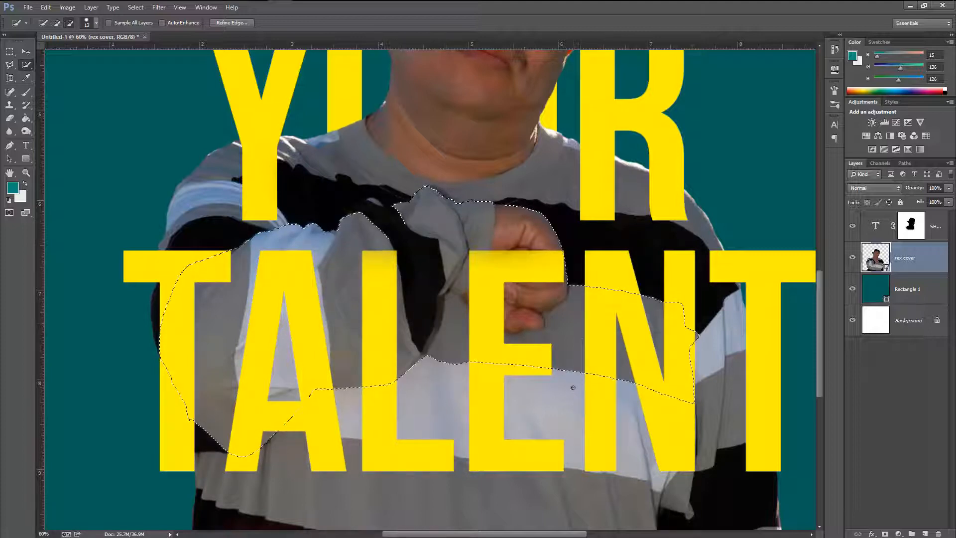
{"action": "mouse_move", "coordinate": [644, 377]}
{"action": "left_mouse_down"}
{"action": "mouse_move", "coordinate": [641, 344]}
{"action": "mouse_move", "coordinate": [441, 275]}
{"action": "left_mouse_up"}
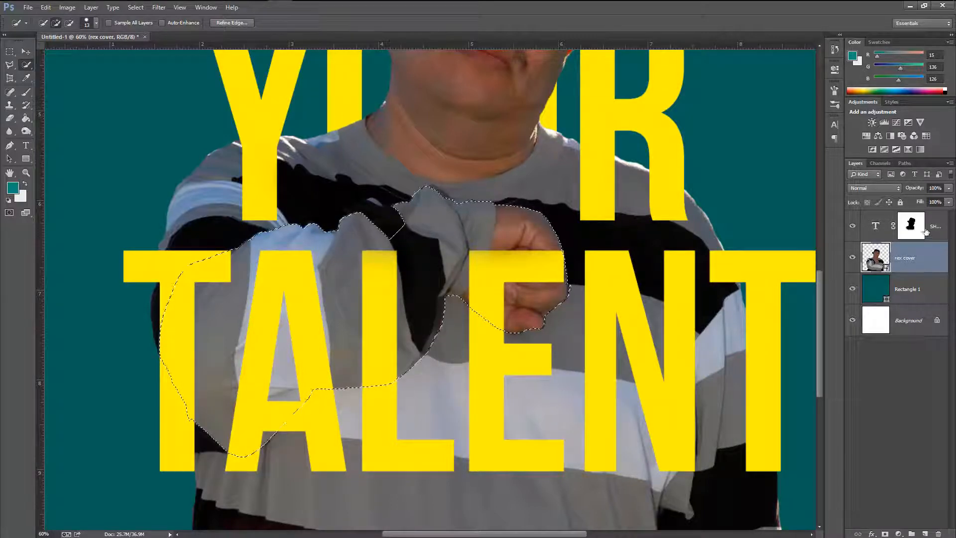
Erase the A, L and E of "TALENT" inside the forearm and fist selection on the text layer's mask
{"action": "left_click", "coordinate": [907, 233]}
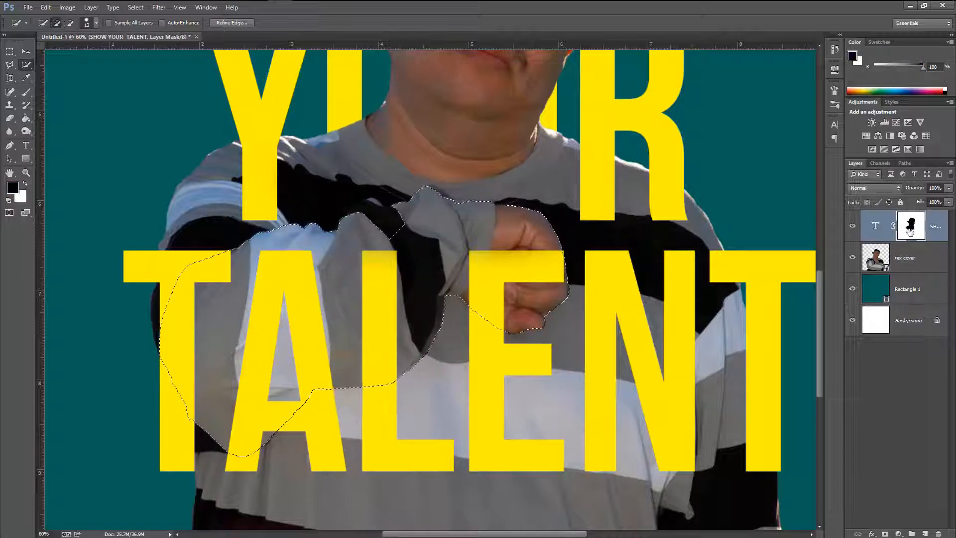
{"action": "key", "text": "e"}
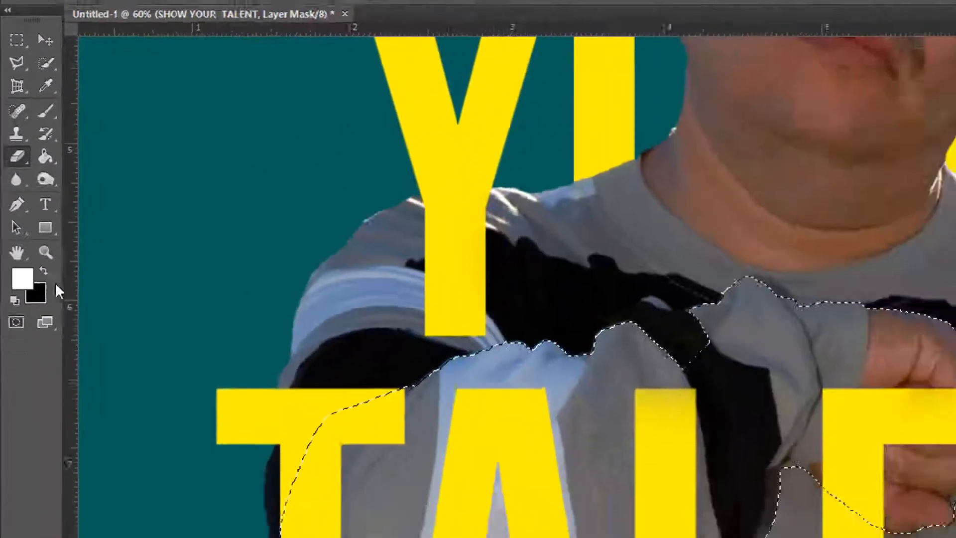
{"action": "mouse_move", "coordinate": [380, 255]}
{"action": "left_mouse_down"}
{"action": "mouse_move", "coordinate": [476, 267]}
{"action": "mouse_move", "coordinate": [524, 253]}
{"action": "left_mouse_up"}
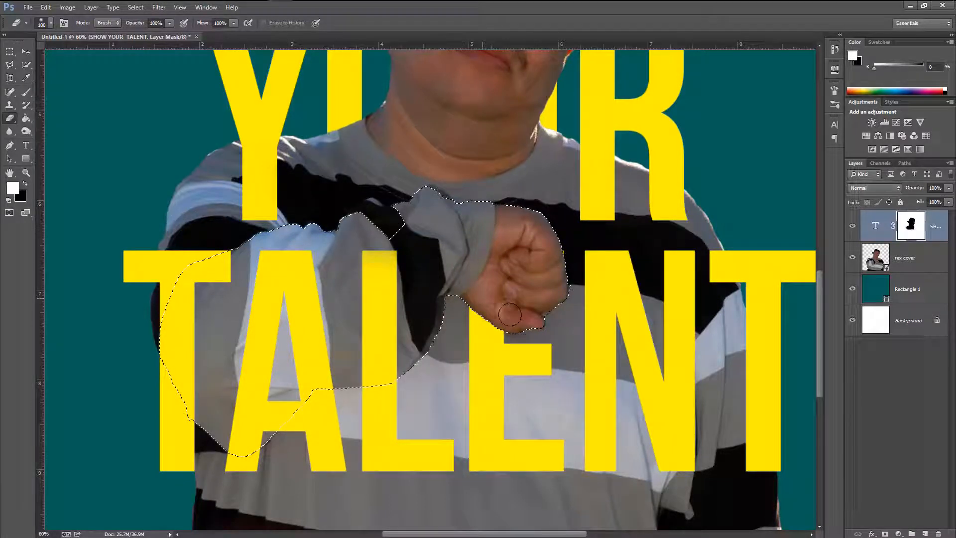
{"action": "mouse_move", "coordinate": [417, 304]}
{"action": "left_mouse_down"}
{"action": "mouse_move", "coordinate": [380, 318]}
{"action": "mouse_move", "coordinate": [349, 376]}
{"action": "mouse_move", "coordinate": [371, 356]}
{"action": "mouse_move", "coordinate": [315, 393]}
{"action": "mouse_move", "coordinate": [242, 332]}
{"action": "mouse_move", "coordinate": [193, 346]}
{"action": "left_mouse_up"}
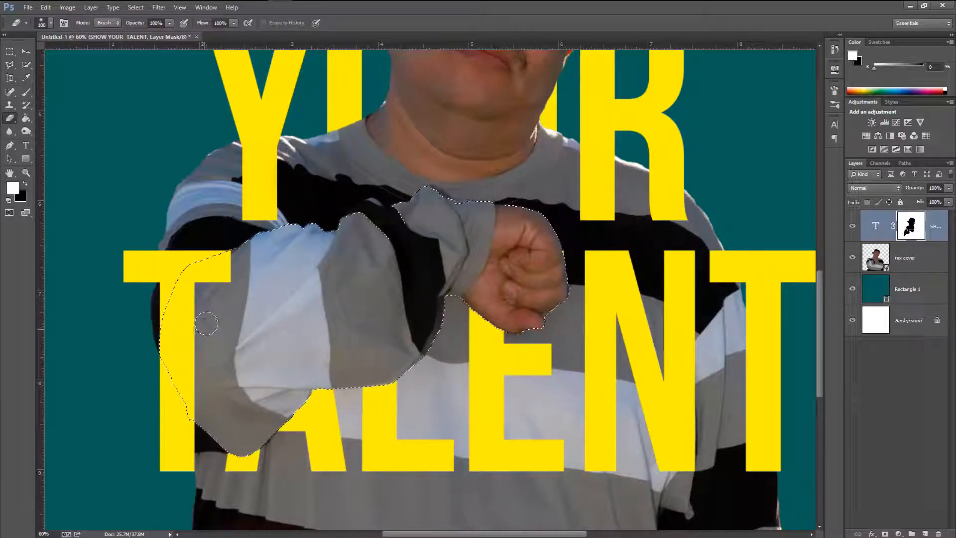
{"action": "left_click_drag", "start_coordinate": [481, 345], "coordinate": [445, 370]}
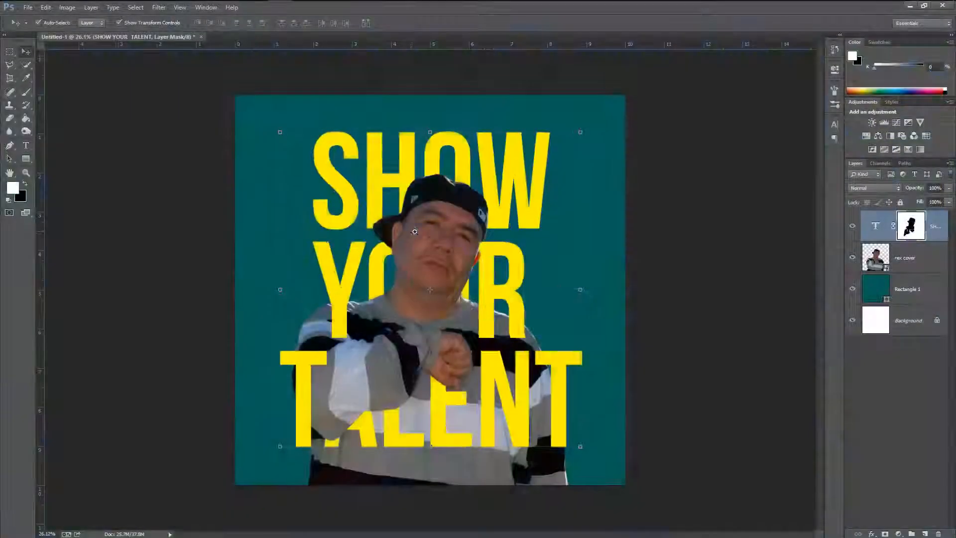
Scale the headline and man's photo layers down together slightly and place them against the poster's lower edge
{"action": "scroll", "coordinate": [430, 289], "scroll_direction": "down", "scroll_amount": 3}
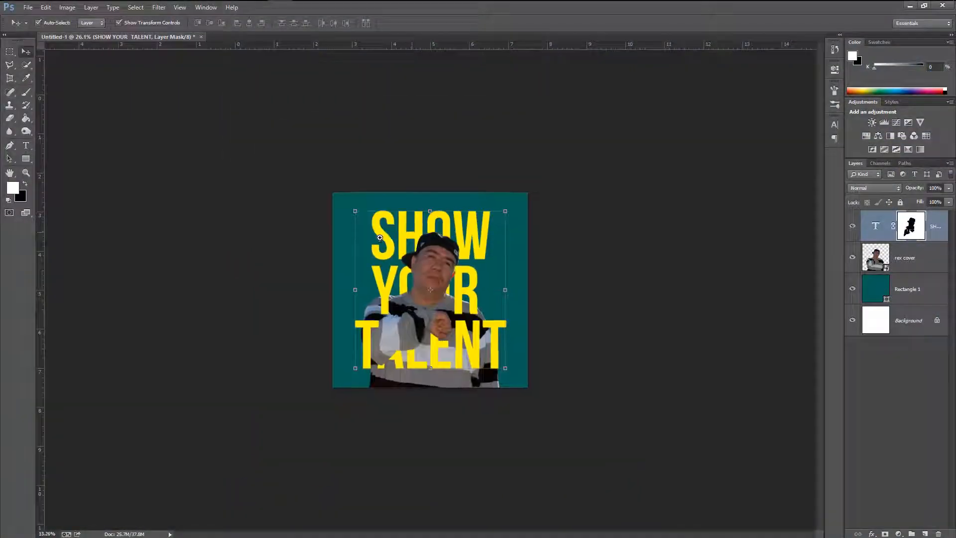
{"action": "scroll", "coordinate": [390, 239], "scroll_direction": "up", "scroll_amount": 2}
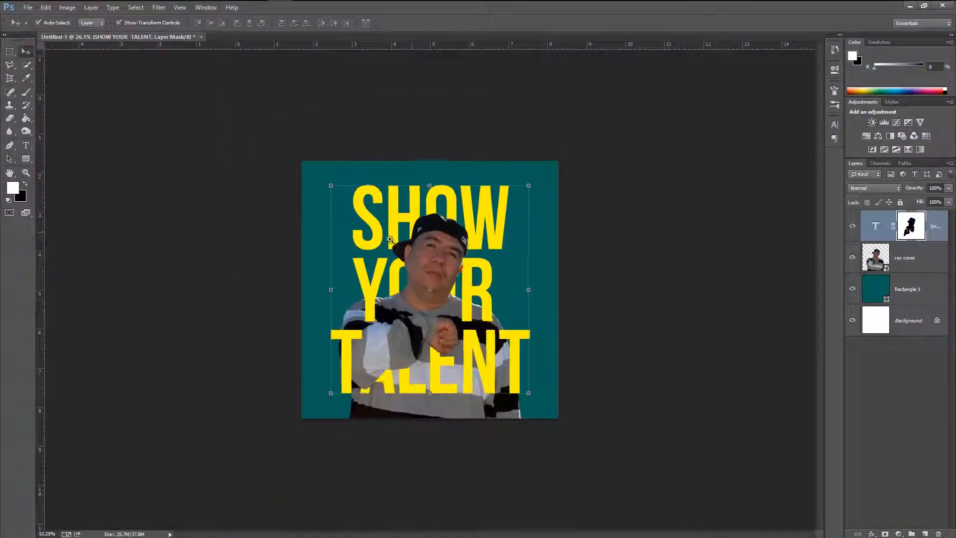
{"action": "left_click", "coordinate": [911, 262], "text": "shift"}
{"action": "key", "text": "ctrl+t"}
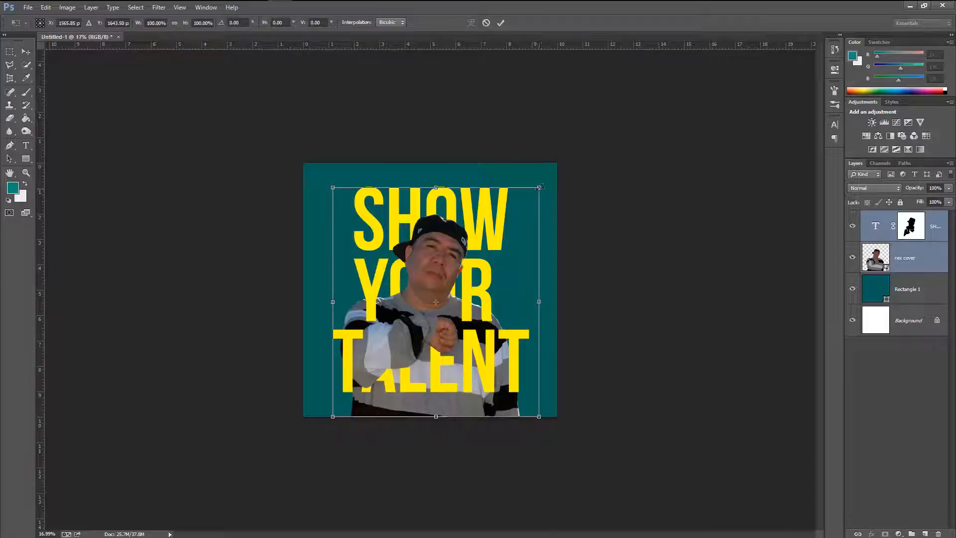
{"action": "left_click_drag", "start_coordinate": [539, 187], "coordinate": [528, 200]}
{"action": "left_click_drag", "start_coordinate": [450, 277], "coordinate": [489, 304]}
{"action": "key", "text": "Return"}
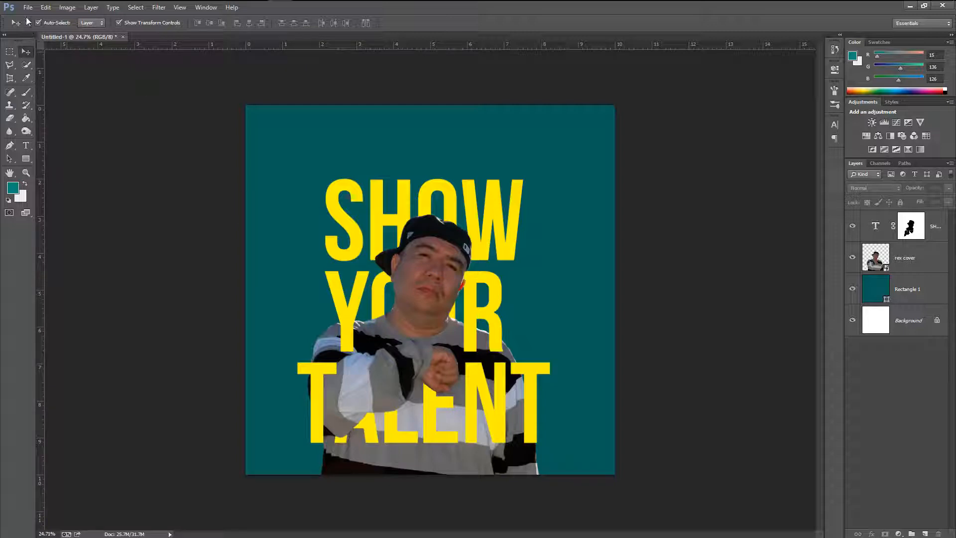
{"action": "left_click", "coordinate": [549, 10]}
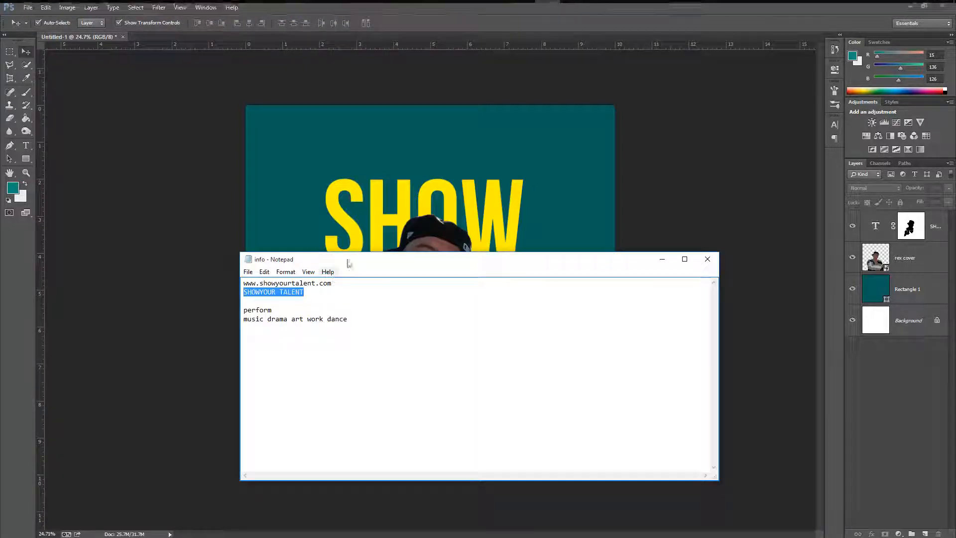
{"action": "left_click_drag", "start_coordinate": [348, 263], "coordinate": [265, 293]}
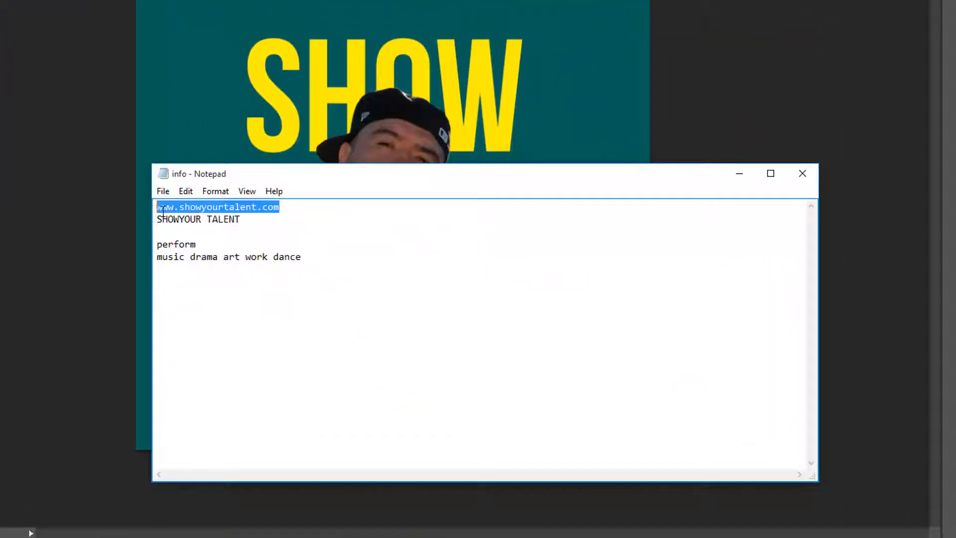
{"action": "right_click", "coordinate": [194, 207]}
{"action": "left_click", "coordinate": [225, 252]}
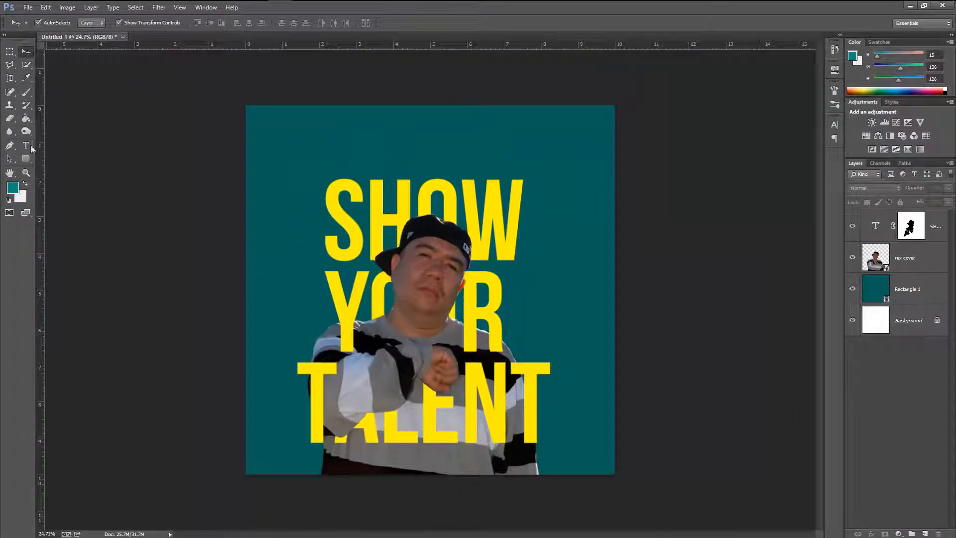
{"action": "left_click", "coordinate": [26, 144]}
{"action": "left_click", "coordinate": [306, 155]}
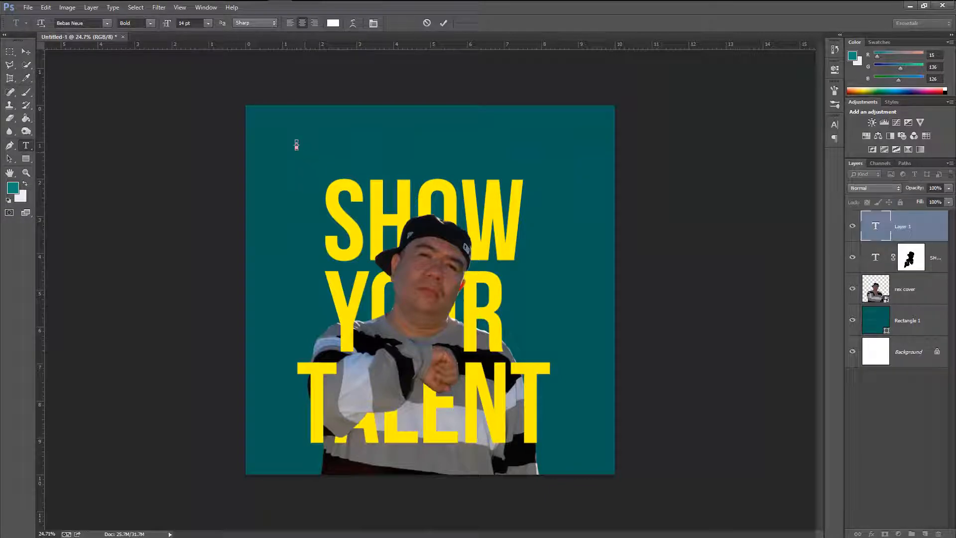
{"action": "key", "text": "ctrl+v"}
{"action": "left_click", "coordinate": [30, 52]}
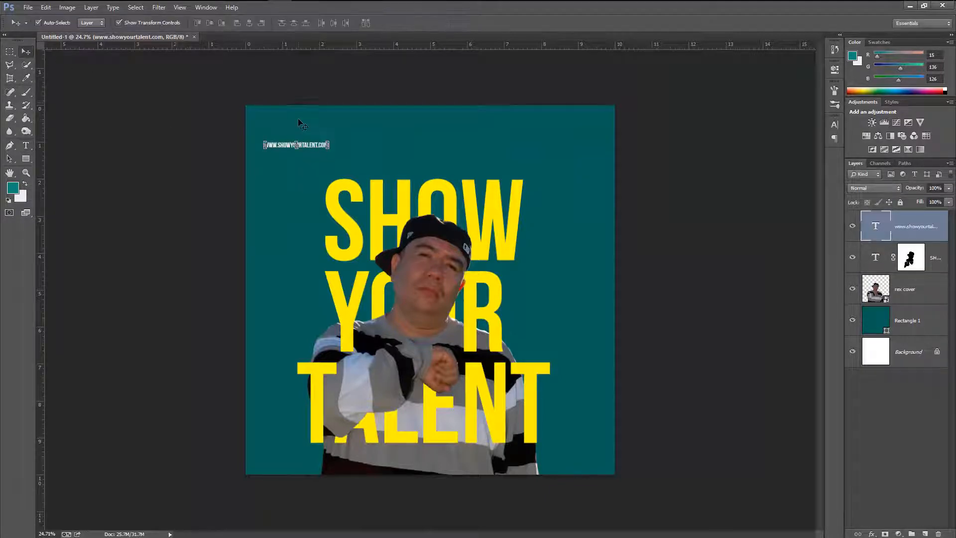
Enlarge the website line to about 145% and move it close to the middle of the poster's upper edge
{"action": "left_click_drag", "start_coordinate": [318, 148], "coordinate": [481, 131]}
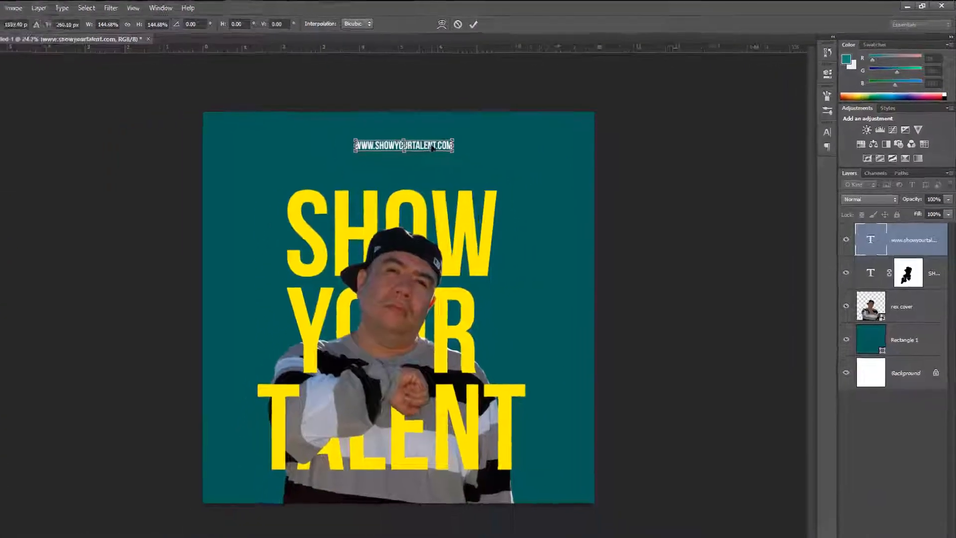
{"action": "left_click_drag", "start_coordinate": [432, 148], "coordinate": [430, 131]}
{"action": "key", "text": "Return"}
Widen the letter tracking of the whole website line until it spans roughly the width of the headline
{"action": "key", "text": "t"}
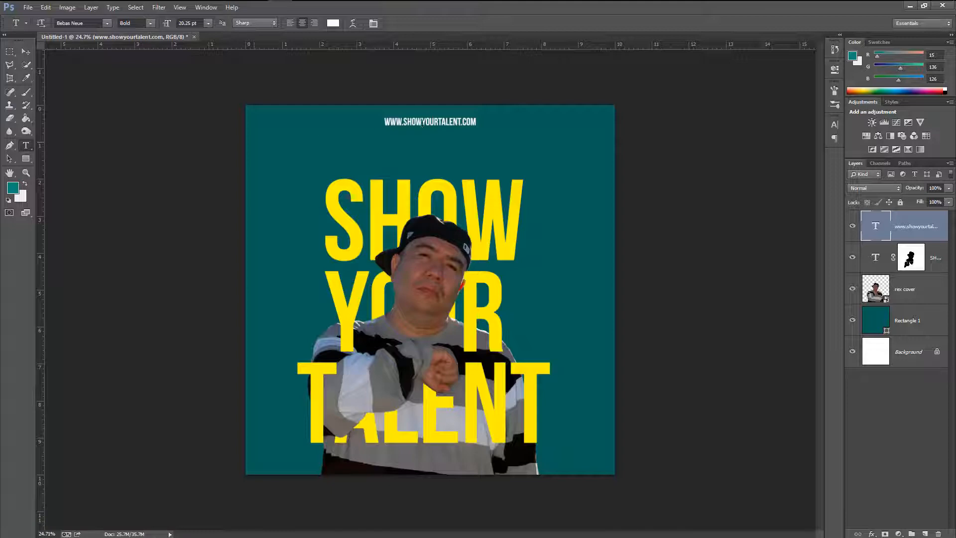
{"action": "triple_click", "coordinate": [422, 123]}
{"action": "key", "text": "alt+Right"}
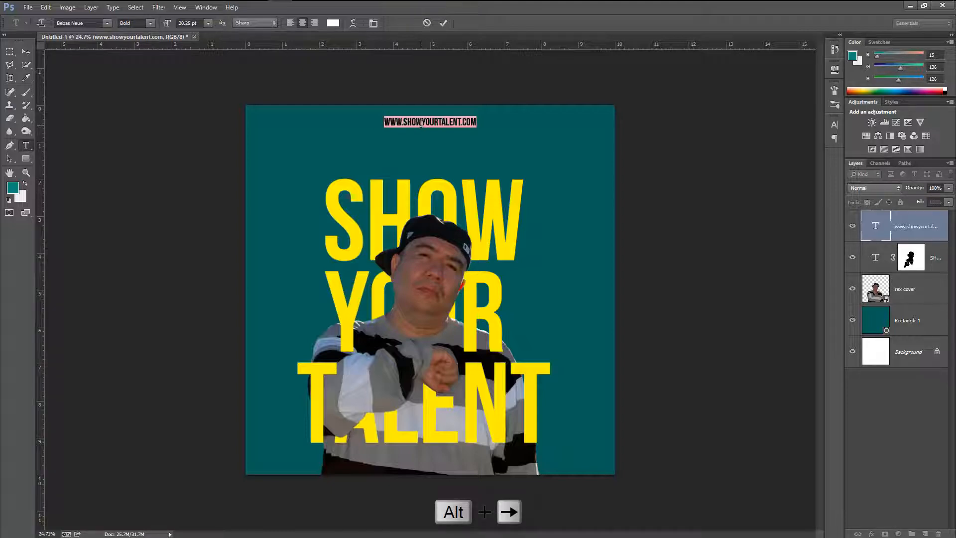
{"action": "key", "text": "alt+Right"}
{"action": "key", "text": "alt+Right"}
{"action": "key", "text": "alt+Right"}
{"action": "key", "text": "alt+Right"}
{"action": "key", "text": "alt+Right"}
{"action": "key", "text": "alt+Right"}
{"action": "key", "text": "alt+Right"}
{"action": "key", "text": "alt+Right"}
{"action": "key", "text": "alt+Right"}
{"action": "key", "text": "alt+Right"}
{"action": "key", "text": "alt+Right"}
{"action": "key", "text": "alt+Right"}
{"action": "key", "text": "alt+Right"}
{"action": "key", "text": "alt+Right"}
{"action": "key", "text": "alt+Right"}
{"action": "key", "text": "alt+Right"}
{"action": "key", "text": "alt+Right"}
{"action": "key", "text": "alt+Right"}
{"action": "key", "text": "alt+Right"}
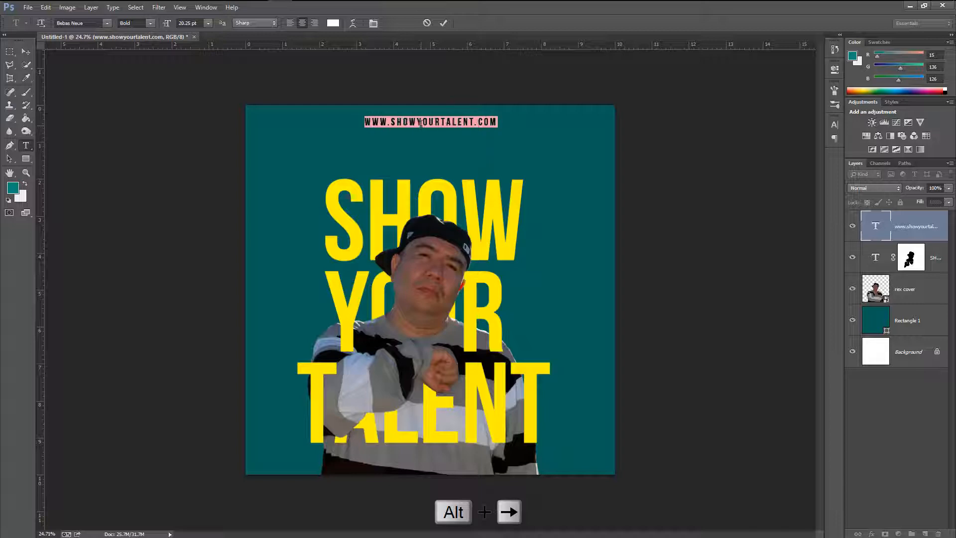
{"action": "key", "text": "alt+Right"}
{"action": "key", "text": "alt+Right"}
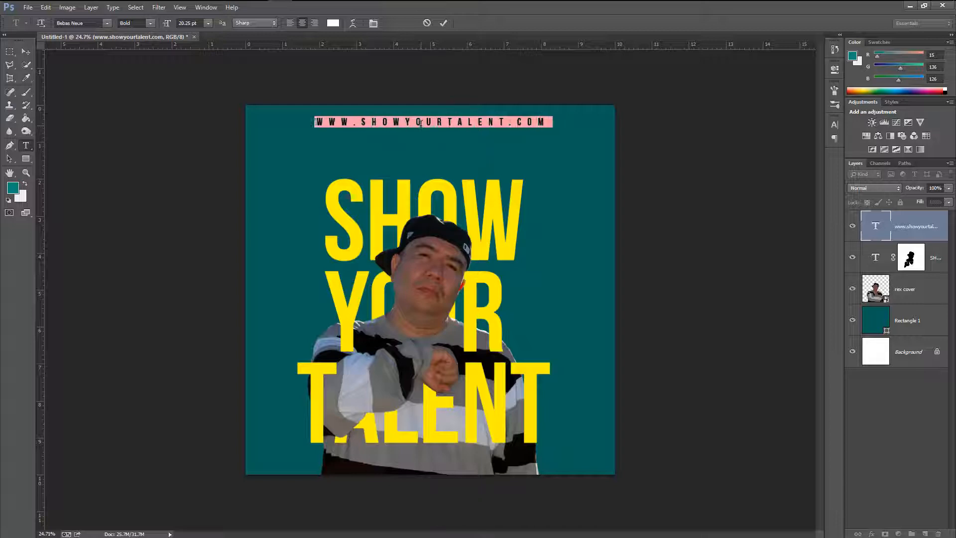
{"action": "key", "text": "alt+Right"}
{"action": "key", "text": "alt+Right"}
{"action": "key", "text": "alt+Right"}
{"action": "key", "text": "alt+Right"}
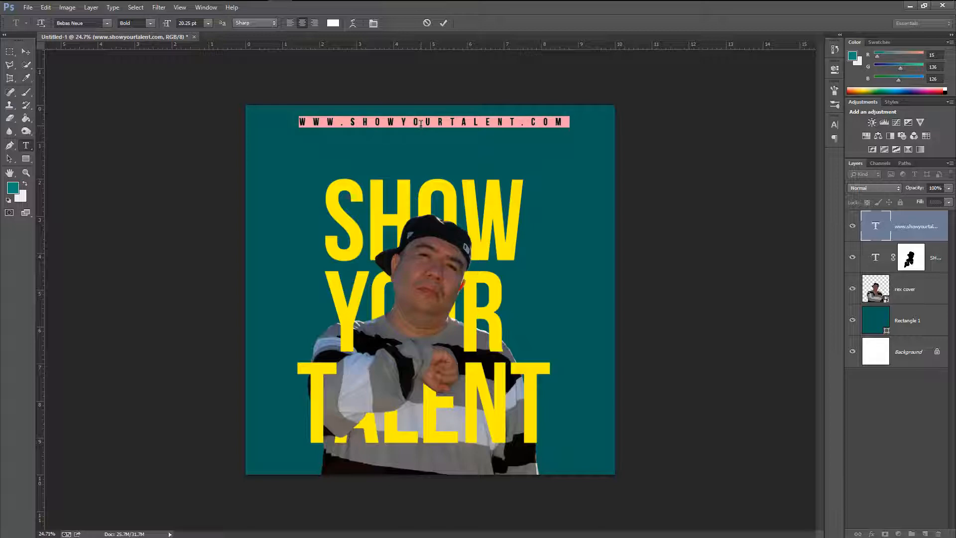
{"action": "left_click", "coordinate": [443, 23]}
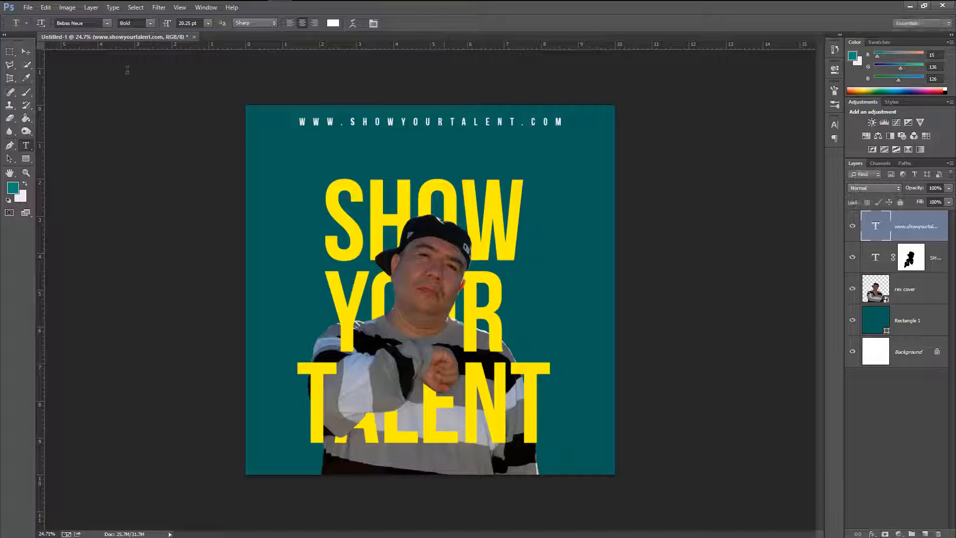
Adjust the website line's position and center it horizontally on the canvas using a full-canvas selection
{"action": "left_click", "coordinate": [23, 52]}
{"action": "mouse_move", "coordinate": [478, 115]}
{"action": "left_mouse_down"}
{"action": "mouse_move", "coordinate": [481, 161]}
{"action": "mouse_move", "coordinate": [476, 122]}
{"action": "left_mouse_up"}
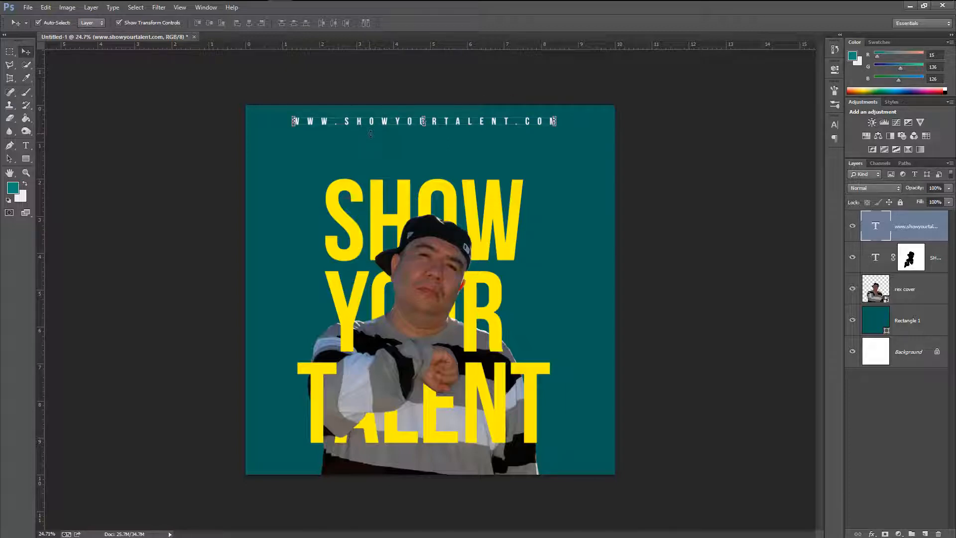
{"action": "key", "text": "ctrl+a"}
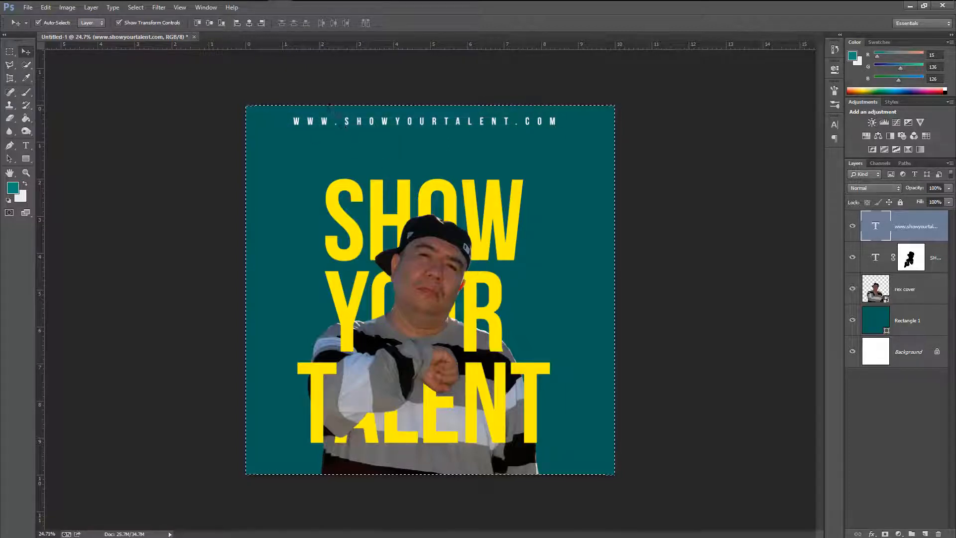
{"action": "left_click", "coordinate": [249, 23]}
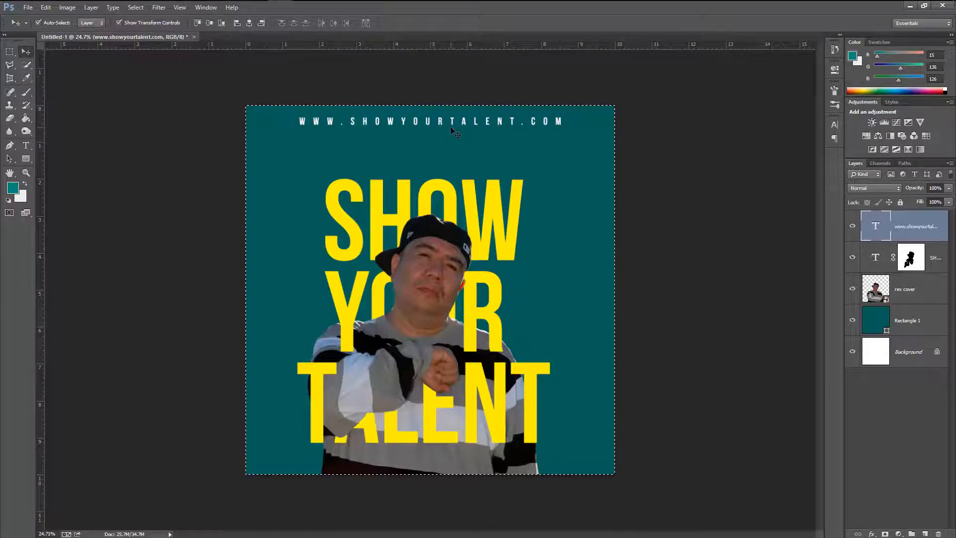
{"action": "key", "text": "ctrl+d"}
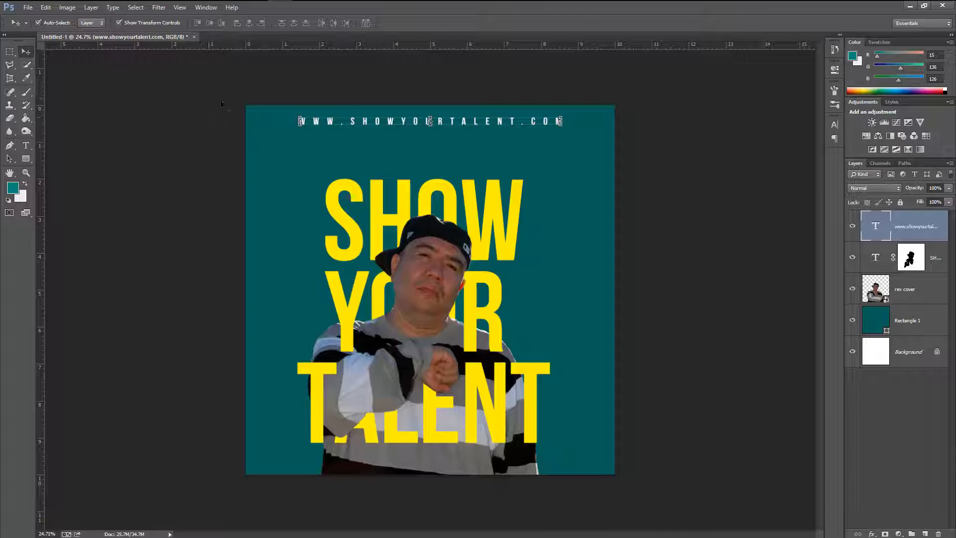
Copy the "perform music drama art work dance" lines from Notepad and paste them into the poster as a new text layer
{"action": "left_click", "coordinate": [548, 9]}
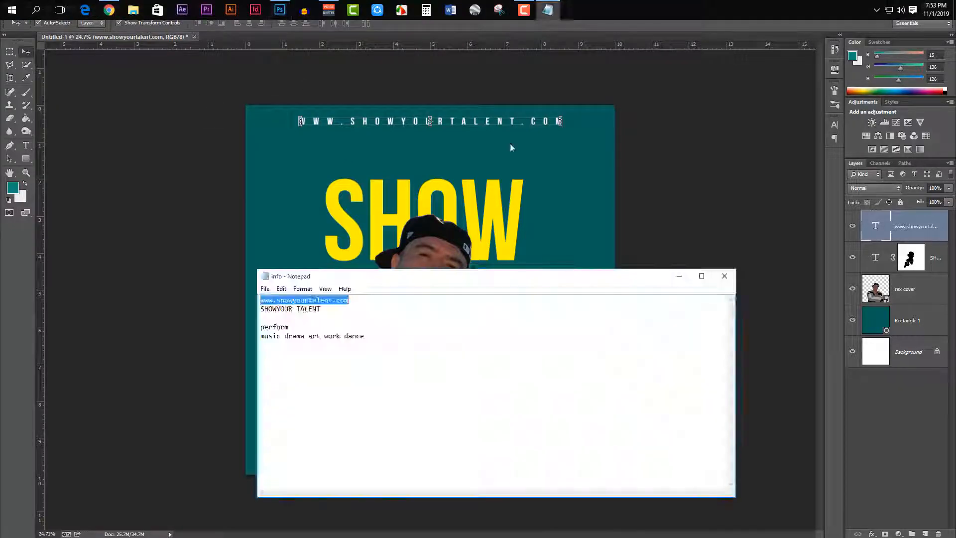
{"action": "left_click_drag", "start_coordinate": [364, 336], "coordinate": [260, 327]}
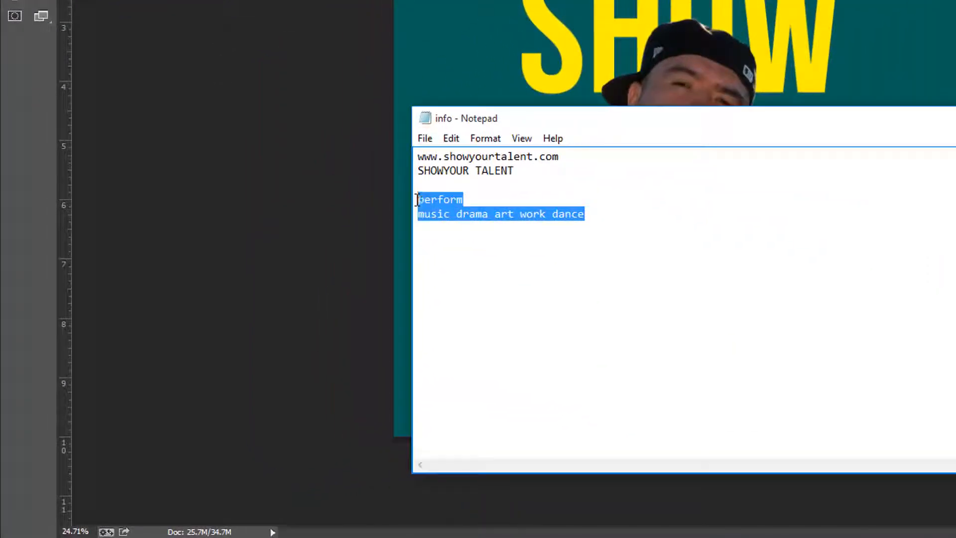
{"action": "right_click", "coordinate": [436, 205]}
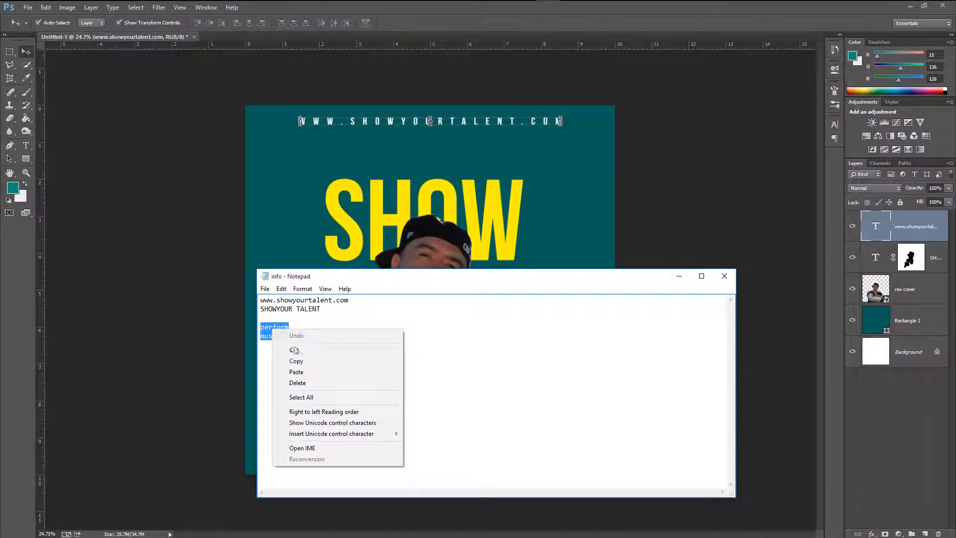
{"action": "left_click", "coordinate": [302, 365]}
{"action": "left_click", "coordinate": [170, 217]}
{"action": "left_click", "coordinate": [26, 145]}
{"action": "left_click", "coordinate": [268, 167]}
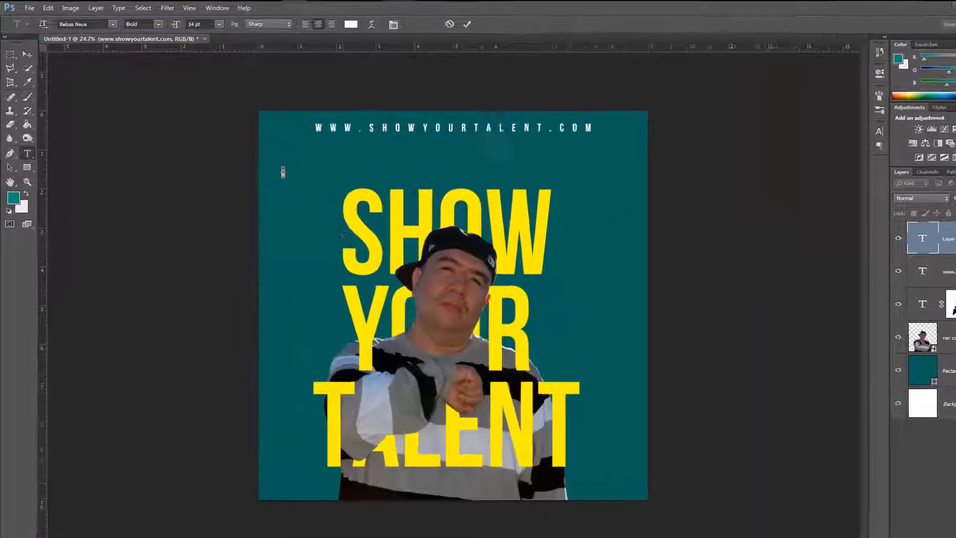
{"action": "key", "text": "ctrl+v"}
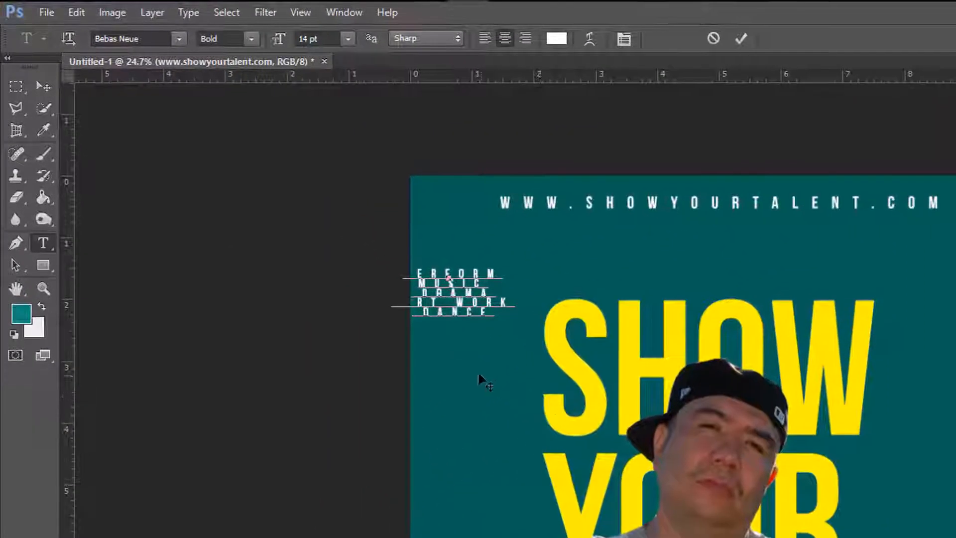
{"action": "left_click", "coordinate": [43, 86]}
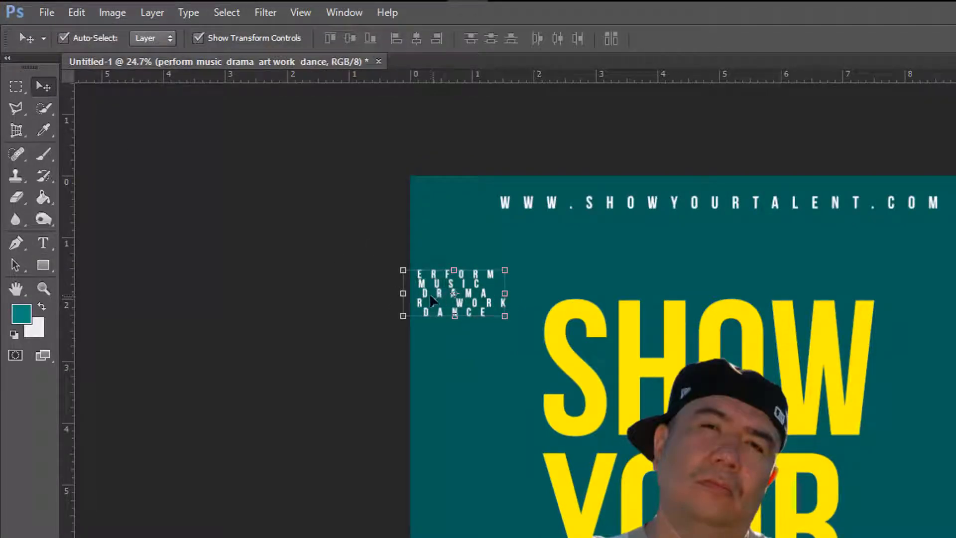
Move the pasted activity list to the empty area above the W of "SHOW"
{"action": "left_click_drag", "start_coordinate": [455, 301], "coordinate": [818, 294]}
{"action": "left_click_drag", "start_coordinate": [730, 263], "coordinate": [610, 245]}
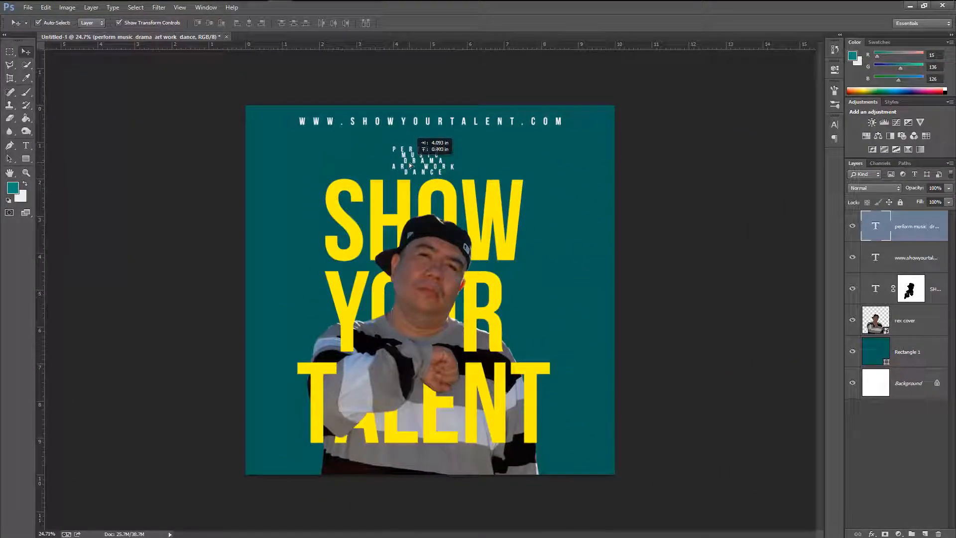
{"action": "left_click_drag", "start_coordinate": [409, 165], "coordinate": [410, 166]}
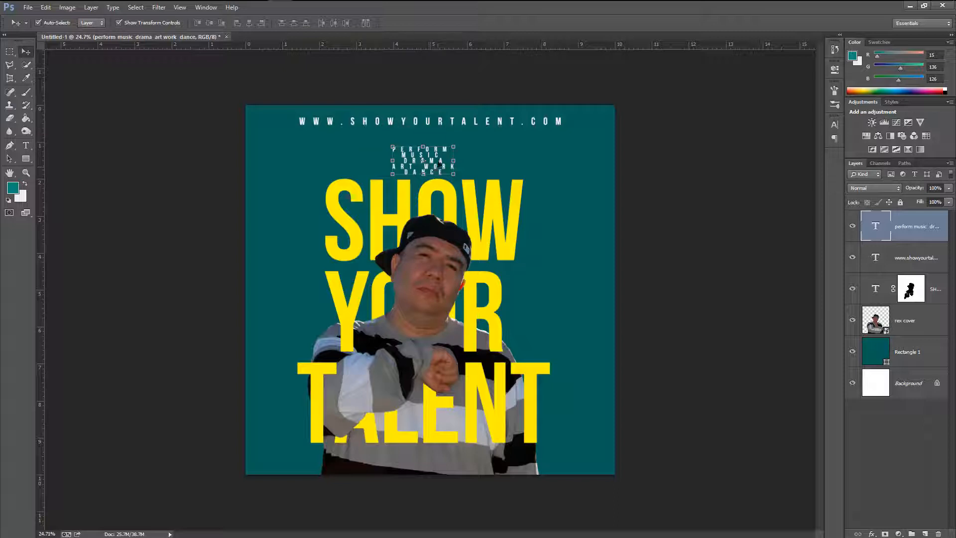
{"action": "left_click_drag", "start_coordinate": [436, 162], "coordinate": [531, 165]}
Set the activity list's leading to Auto and its tracking to 0
{"action": "left_click", "coordinate": [27, 146]}
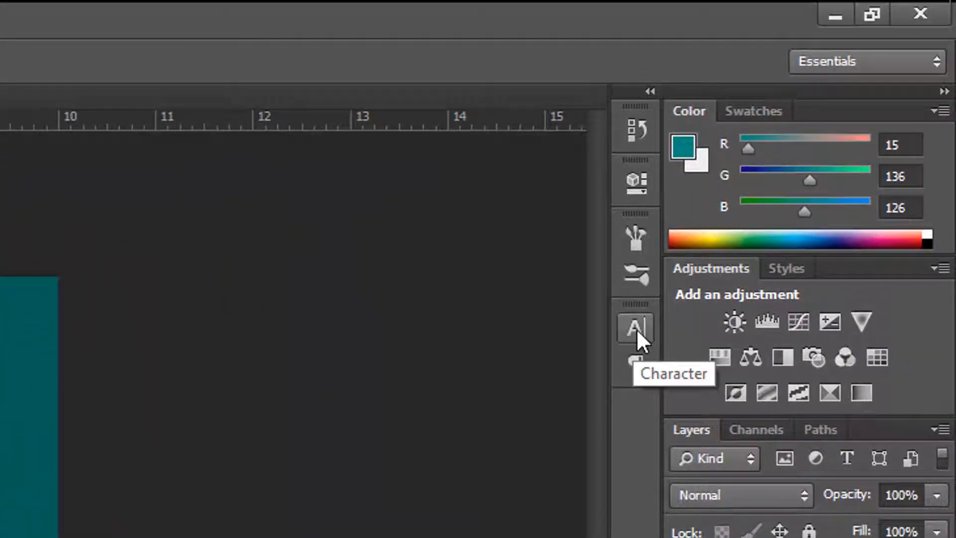
{"action": "left_click", "coordinate": [634, 330]}
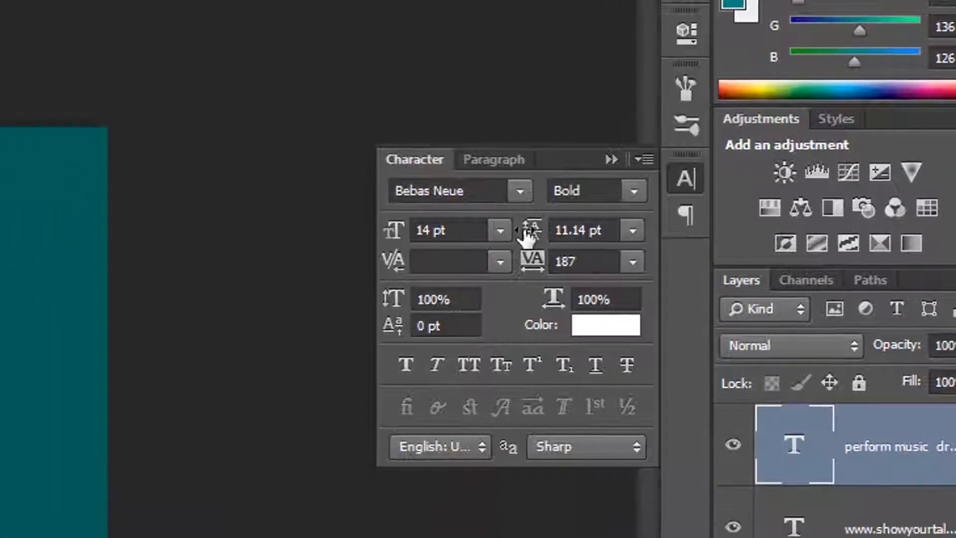
{"action": "left_click", "coordinate": [632, 230]}
{"action": "left_click", "coordinate": [623, 261]}
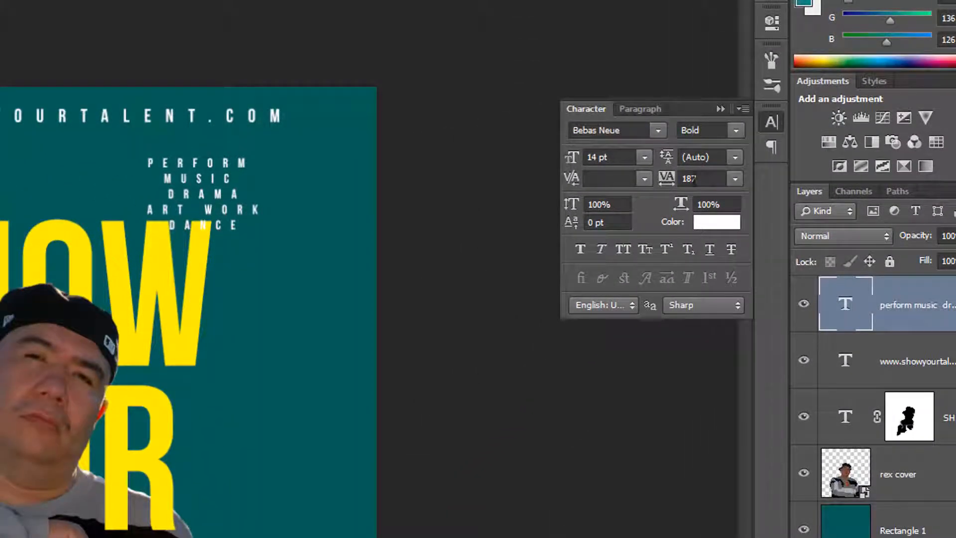
{"action": "left_click", "coordinate": [735, 178]}
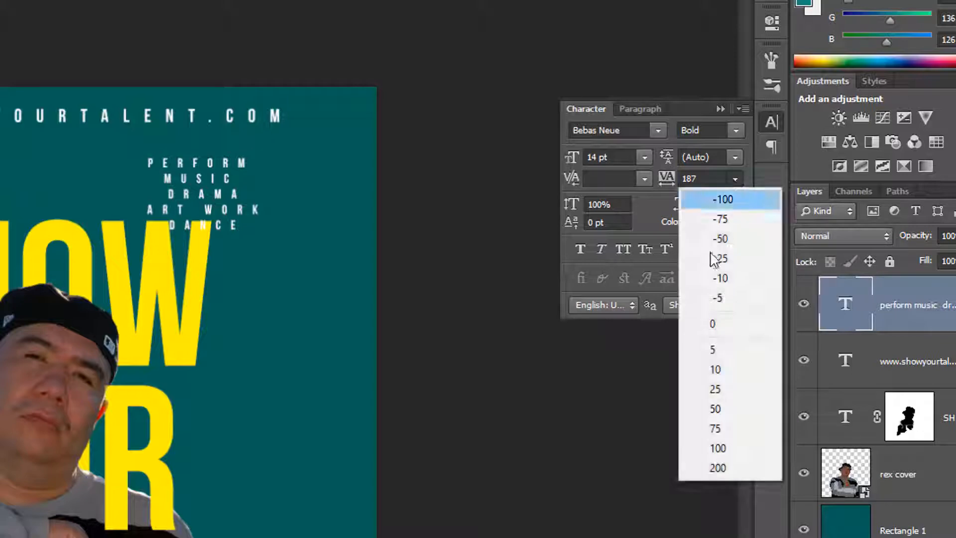
{"action": "left_click", "coordinate": [712, 326]}
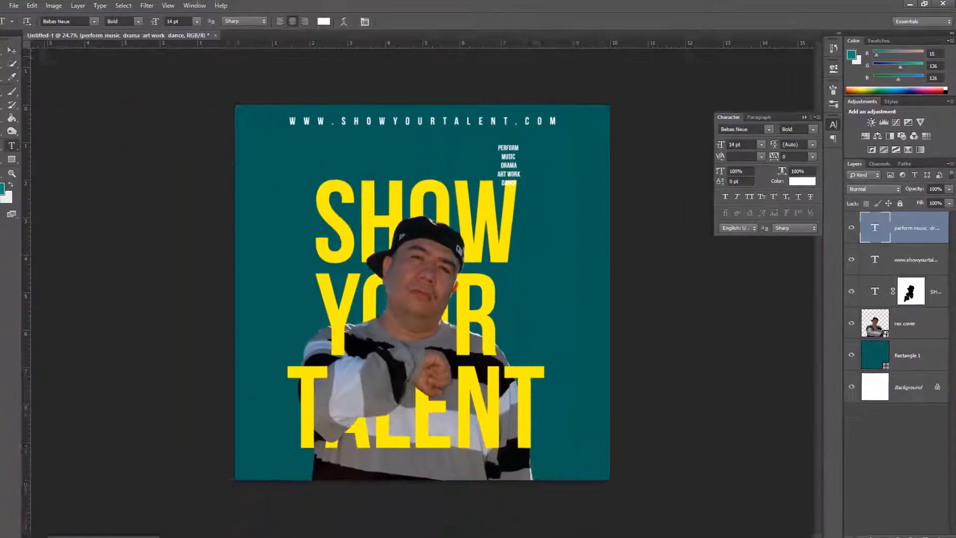
Move the activity list to the poster's lower right corner beside "TALENT" and enlarge it
{"action": "left_click", "coordinate": [30, 53]}
{"action": "left_click_drag", "start_coordinate": [517, 160], "coordinate": [586, 411]}
{"action": "key", "text": "ctrl+t"}
{"action": "key", "text": "Return"}
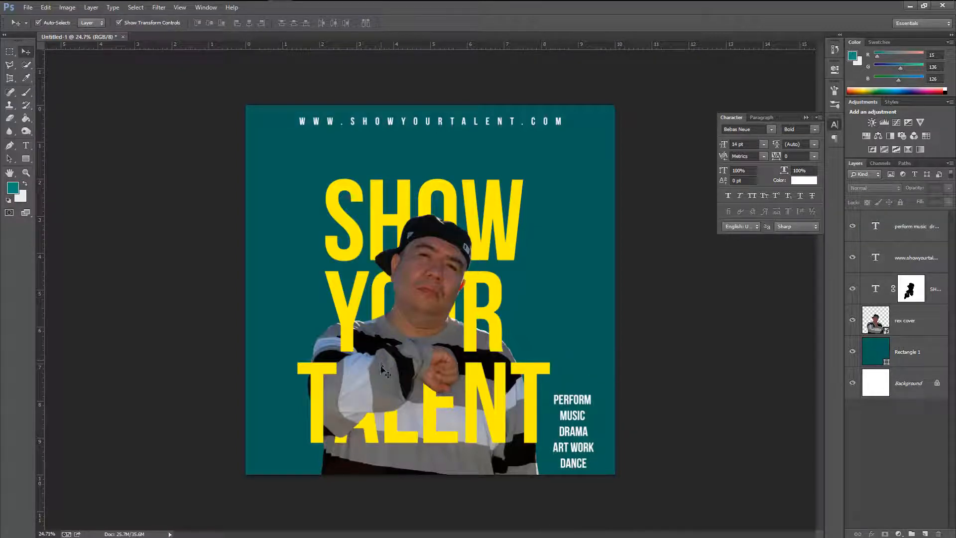
Shift the headline and the photo together slightly left on the poster, and nudge the activity list
{"action": "left_click", "coordinate": [938, 299]}
{"action": "left_click", "coordinate": [920, 327], "text": "shift"}
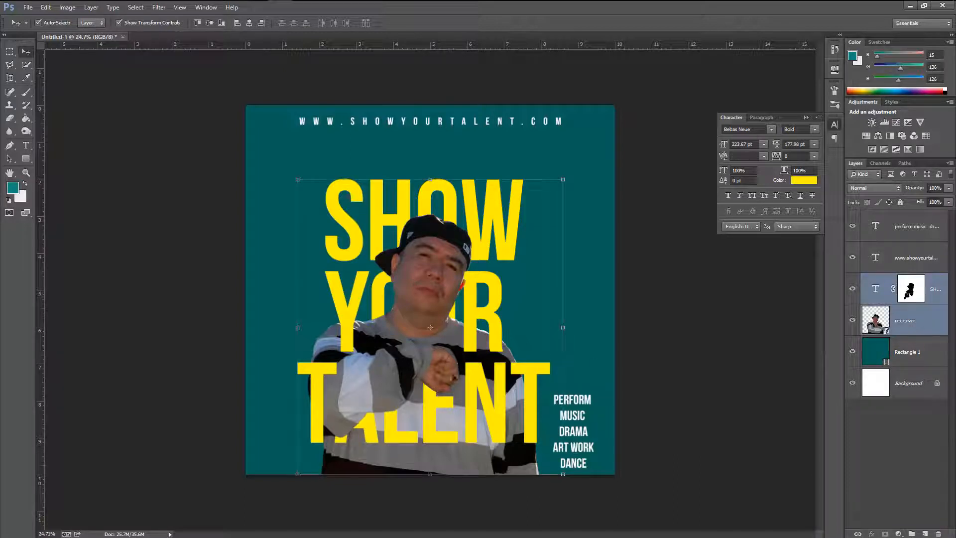
{"action": "left_click_drag", "start_coordinate": [442, 369], "coordinate": [426, 368]}
{"action": "left_click", "coordinate": [576, 414]}
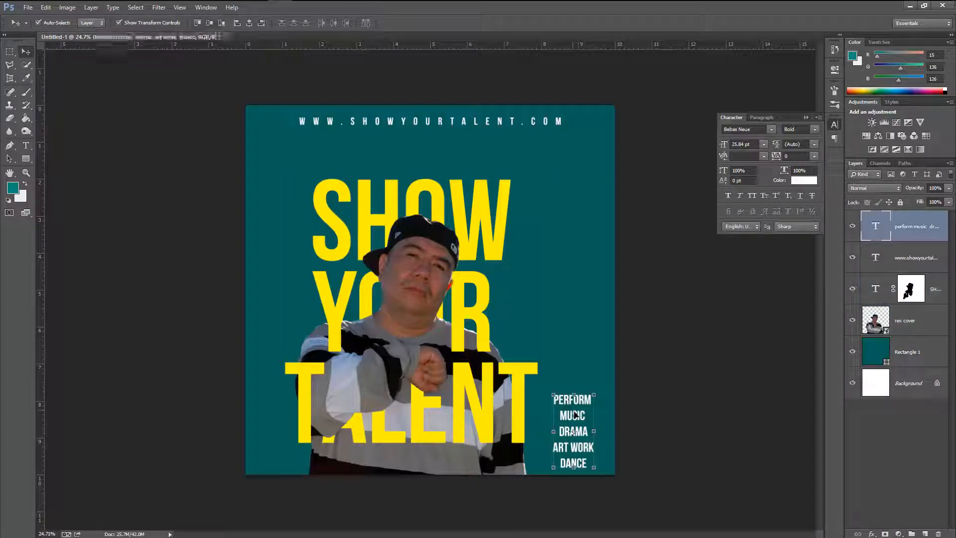
{"action": "left_click_drag", "start_coordinate": [575, 415], "coordinate": [596, 401]}
Set the font size of the word PERFORM in the activity list to 35 pt
{"action": "key", "text": "t"}
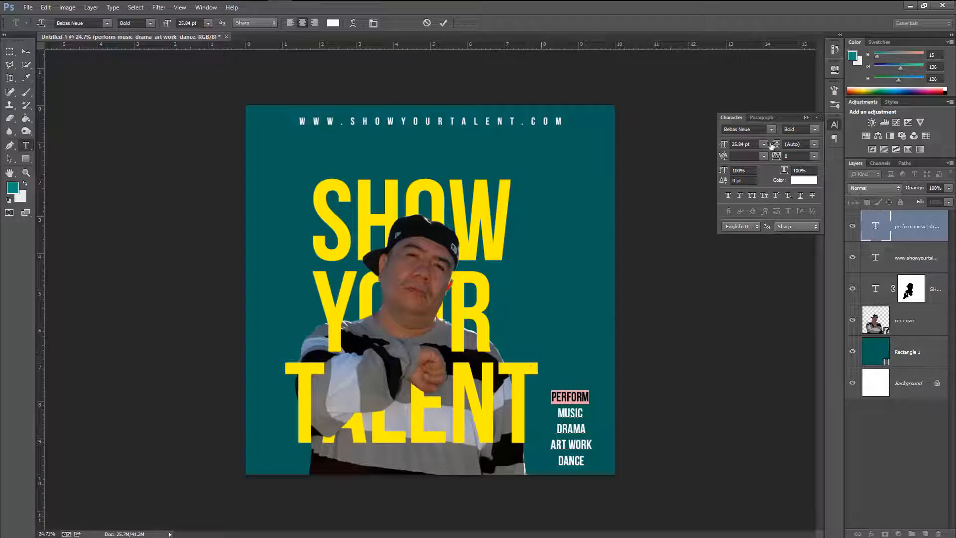
{"action": "left_click_drag", "start_coordinate": [751, 144], "coordinate": [723, 146]}
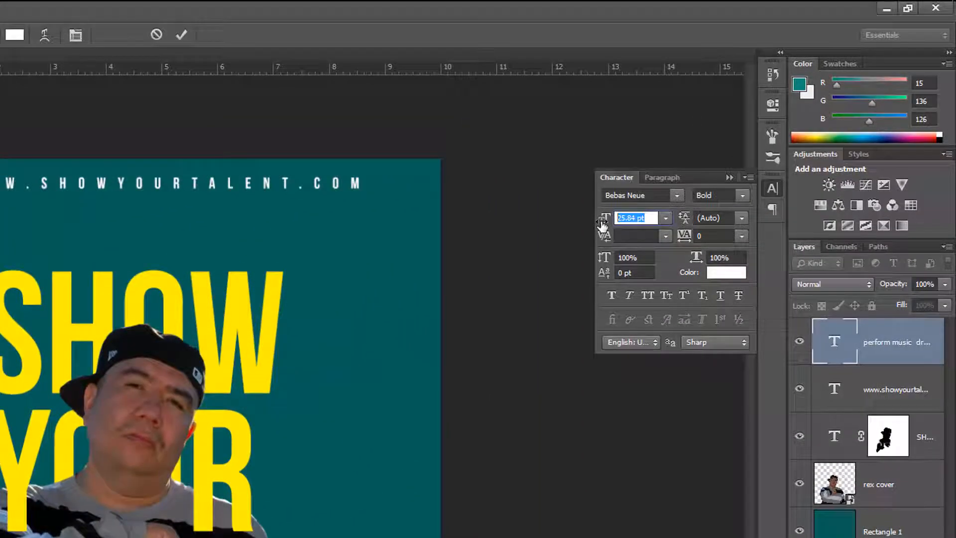
{"action": "type", "text": "40"}
{"action": "key", "text": "Return"}
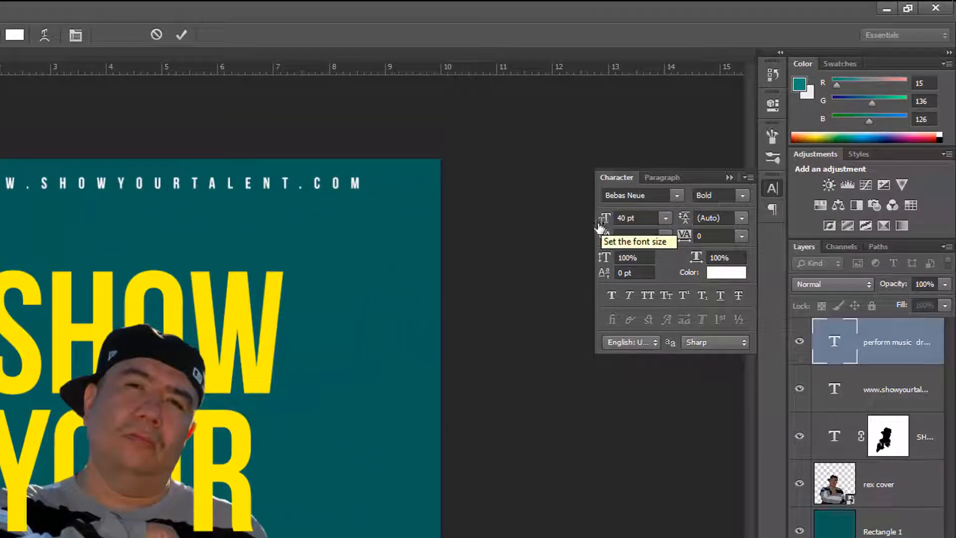
{"action": "left_click", "coordinate": [600, 220]}
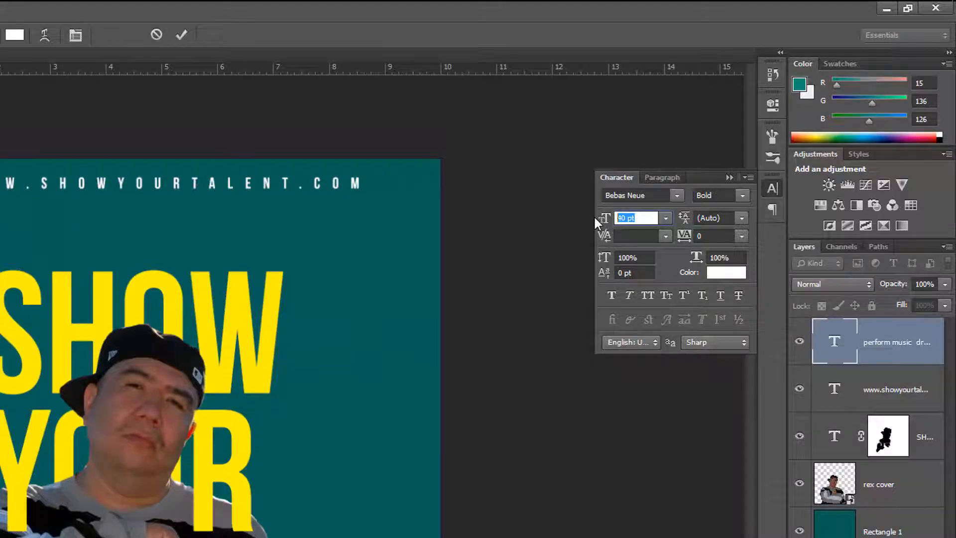
{"action": "type", "text": "35"}
Colour the word PERFORM yellow with the hex value fff000
{"action": "left_click", "coordinate": [726, 272]}
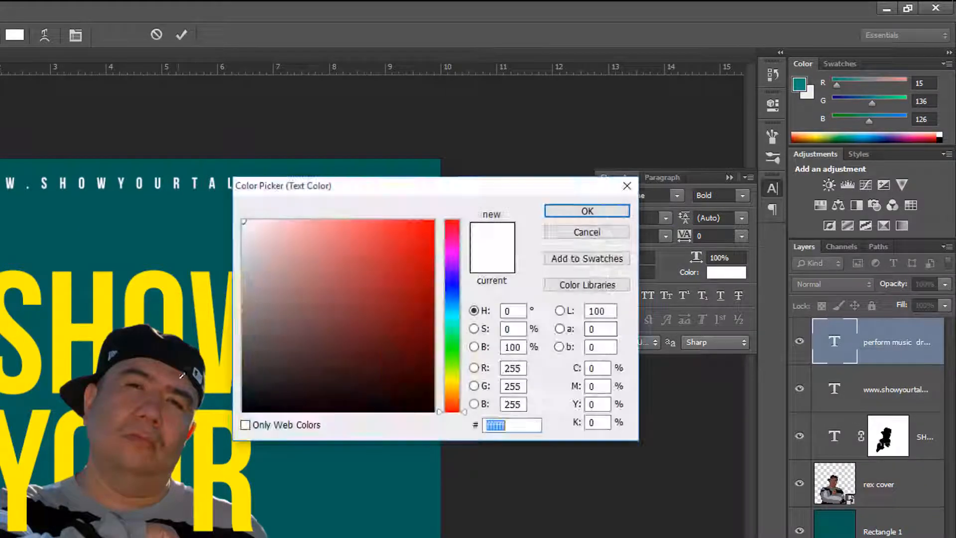
{"action": "type", "text": "fff000"}
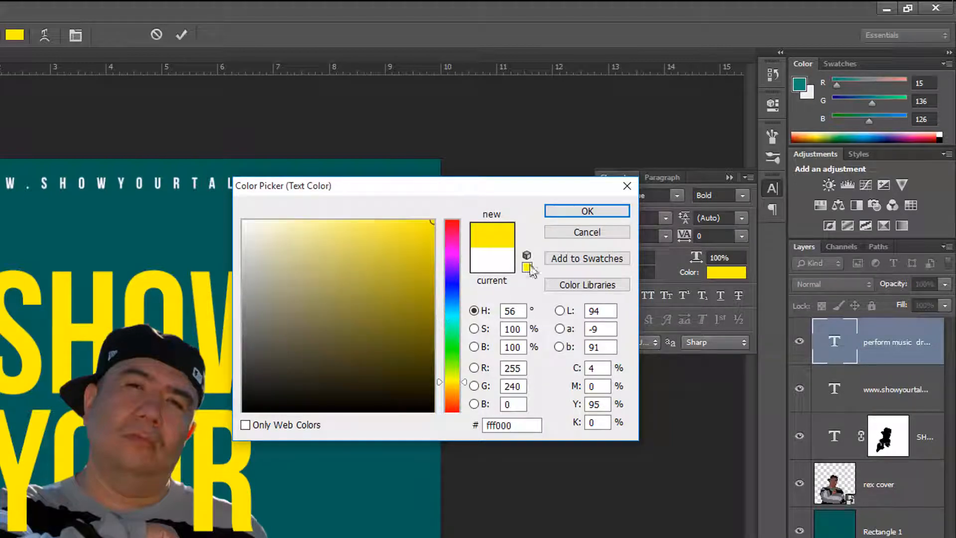
{"action": "left_click", "coordinate": [582, 212]}
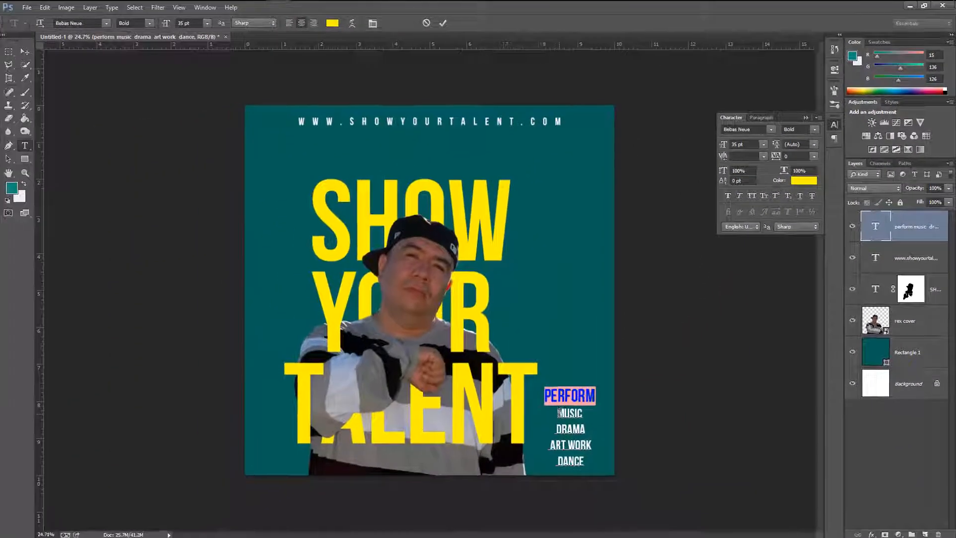
Set the MUSIC, DRAMA, ART WORK and DANCE lines to the Regular font weight
{"action": "left_click_drag", "start_coordinate": [557, 412], "coordinate": [584, 463]}
{"action": "left_click", "coordinate": [815, 129]}
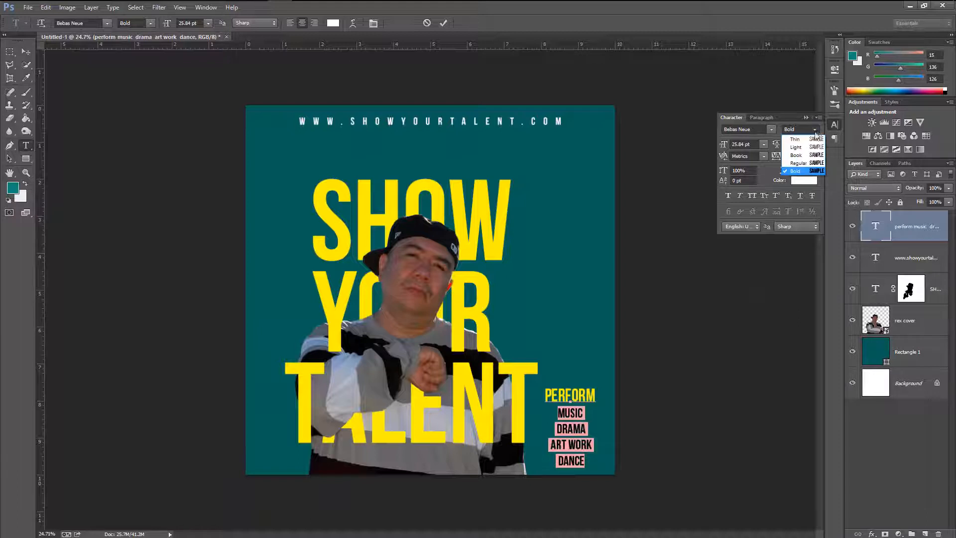
{"action": "left_click", "coordinate": [797, 160]}
{"action": "left_click", "coordinate": [581, 483]}
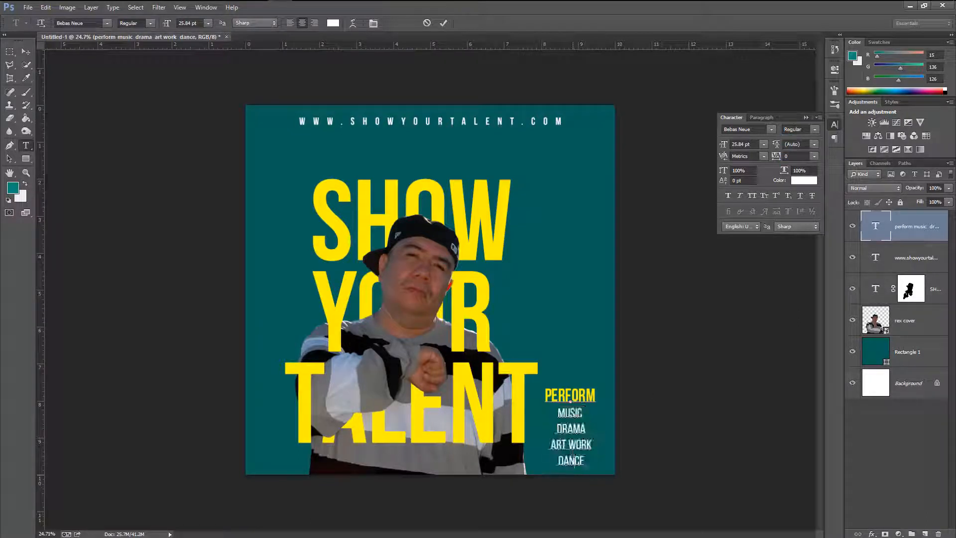
{"action": "left_click", "coordinate": [442, 23]}
Move the activity list into the gap beside the R of "YOUR", directly above the end of "TALENT"
{"action": "key", "text": "v"}
{"action": "left_click_drag", "start_coordinate": [582, 398], "coordinate": [528, 295]}
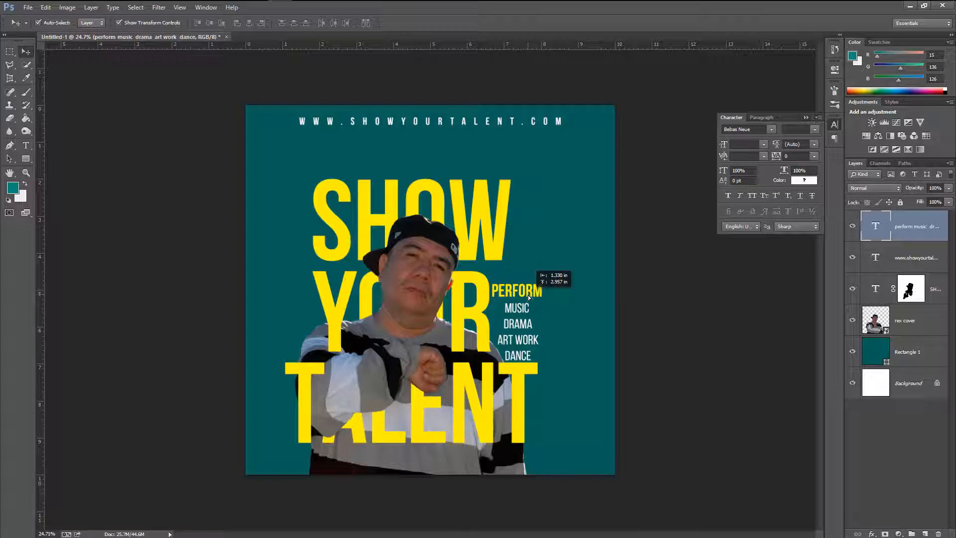
{"action": "left_click_drag", "start_coordinate": [528, 295], "coordinate": [524, 319]}
{"action": "key", "text": "ctrl+minus"}
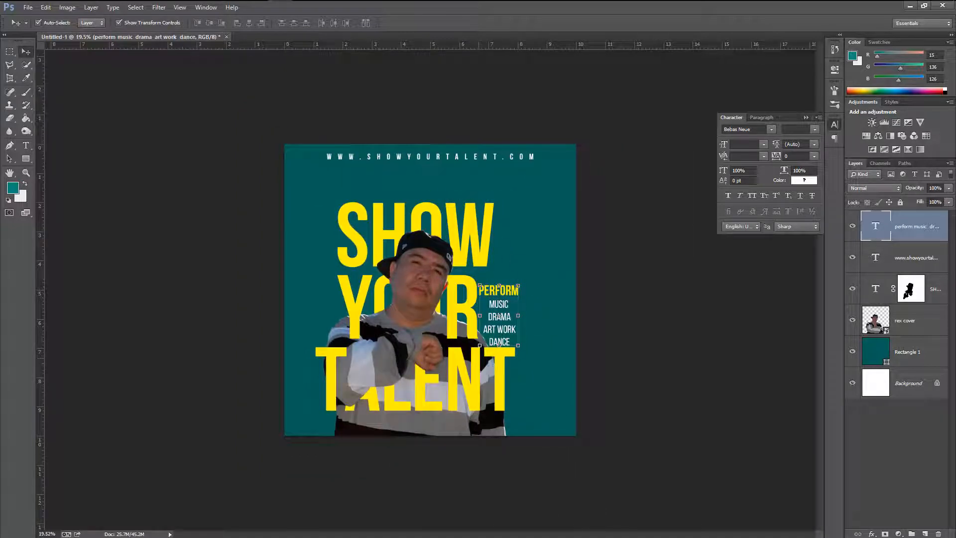
Shift the photo, headline and activity list together slightly right to centre them on the poster
{"action": "left_click", "coordinate": [905, 320]}
{"action": "left_click", "coordinate": [935, 289], "text": "ctrl"}
{"action": "left_click", "coordinate": [911, 227], "text": "ctrl"}
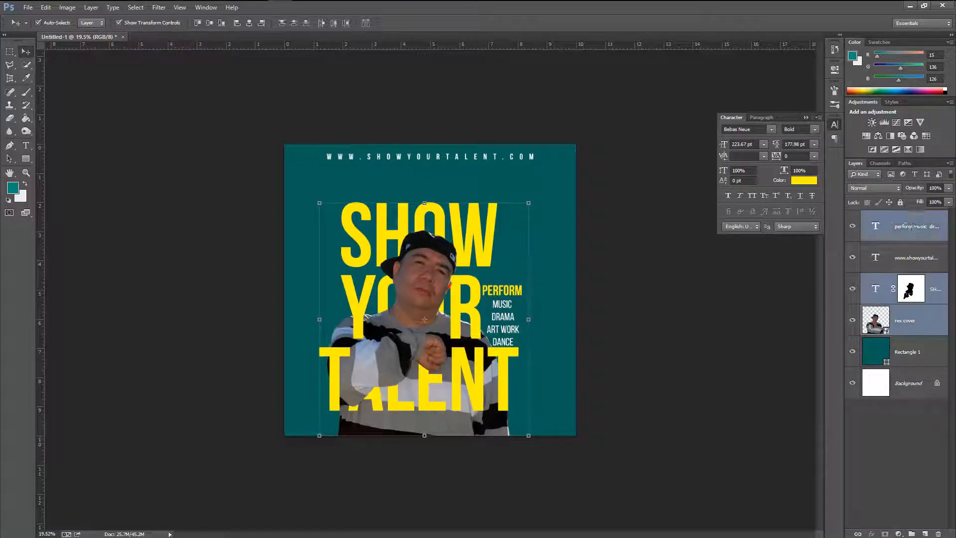
{"action": "left_click_drag", "start_coordinate": [461, 315], "coordinate": [464, 315]}
{"action": "left_click", "coordinate": [678, 319]}
Recolour the MUSIC, DRAMA, ART WORK and DANCE lines to light grey e2e2e3
{"action": "scroll", "coordinate": [534, 286], "scroll_direction": "down", "scroll_amount": 3}
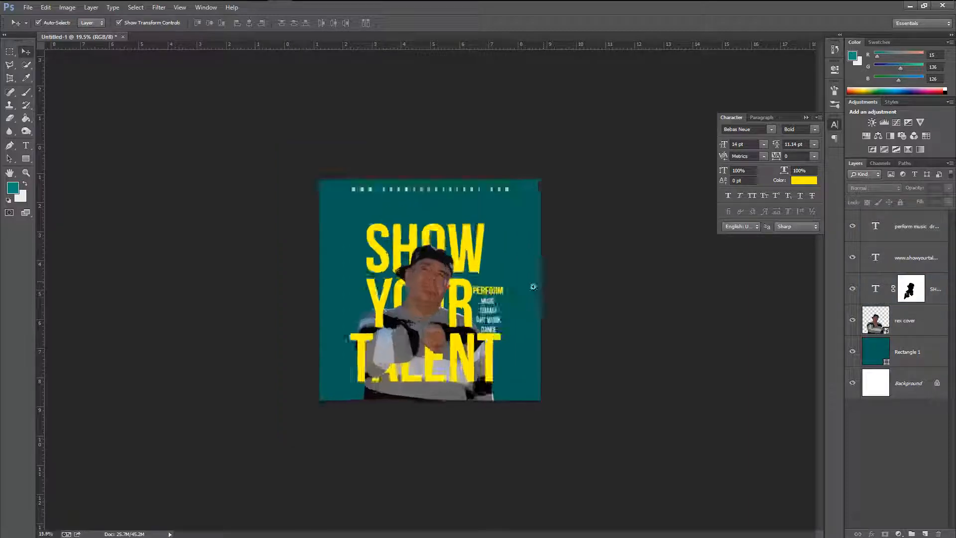
{"action": "scroll", "coordinate": [538, 287], "scroll_direction": "up", "scroll_amount": 6}
{"action": "scroll", "coordinate": [547, 289], "scroll_direction": "down", "scroll_amount": 1}
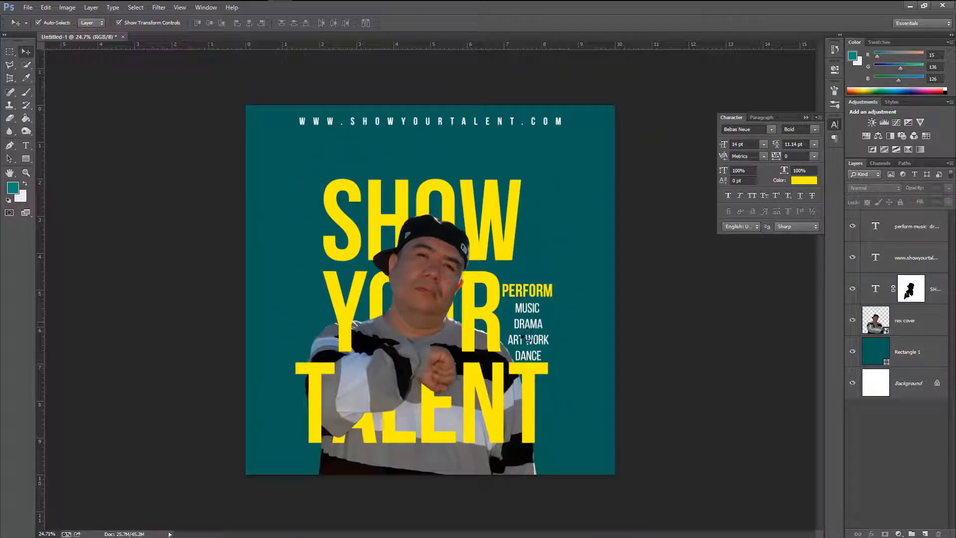
{"action": "left_click", "coordinate": [26, 145]}
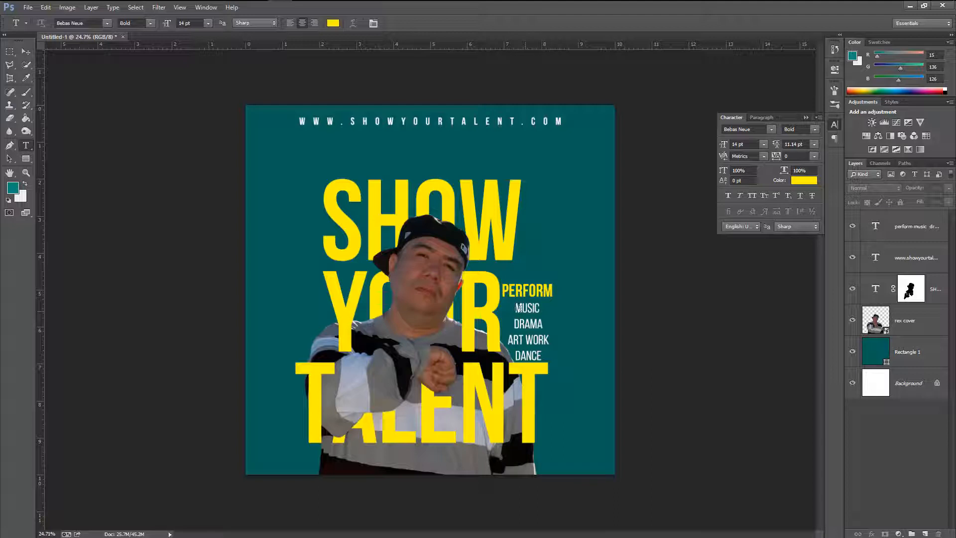
{"action": "left_click_drag", "start_coordinate": [518, 308], "coordinate": [543, 357]}
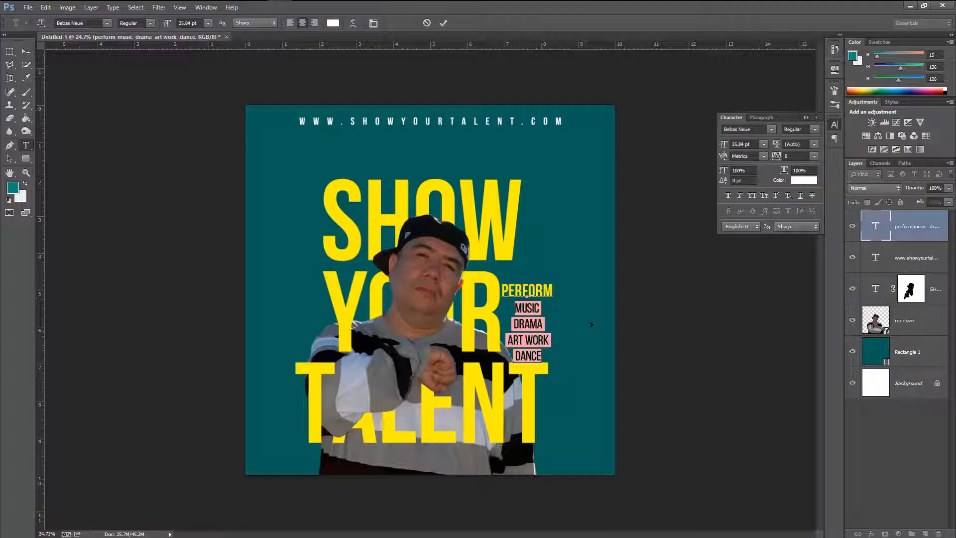
{"action": "left_click", "coordinate": [804, 181]}
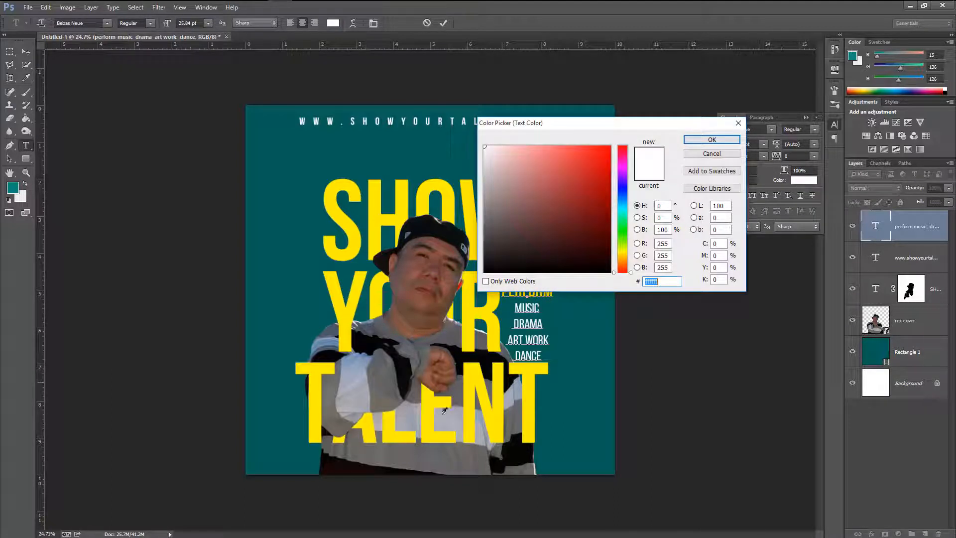
{"action": "left_click", "coordinate": [455, 423]}
{"action": "left_click", "coordinate": [351, 386]}
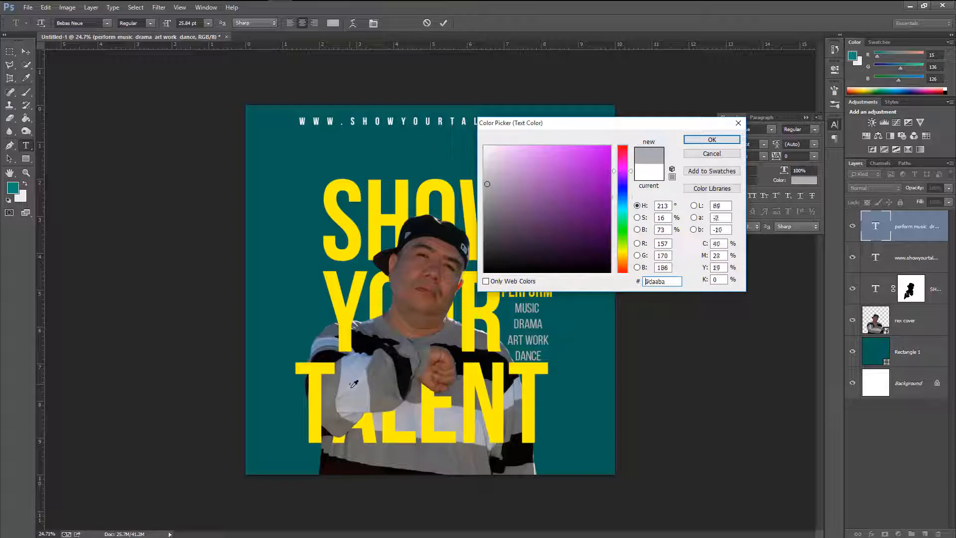
{"action": "left_click_drag", "start_coordinate": [500, 172], "coordinate": [483, 160]}
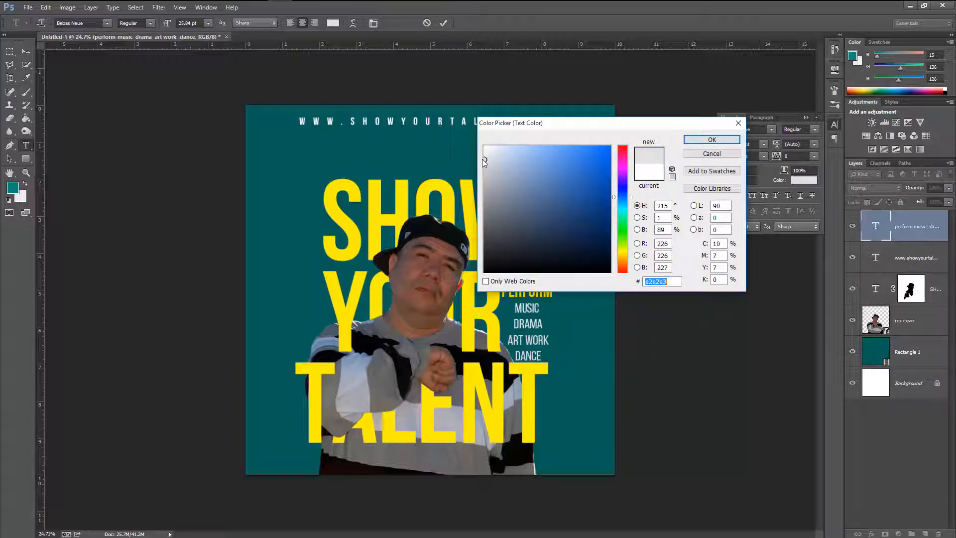
{"action": "left_click_drag", "start_coordinate": [538, 128], "coordinate": [490, 98]}
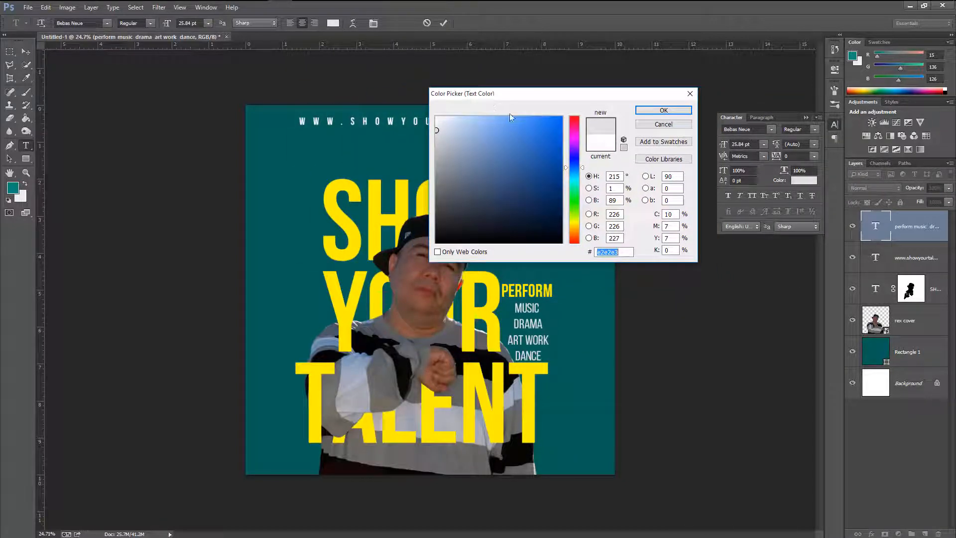
{"action": "left_click", "coordinate": [663, 110]}
Add a drop shadow to the "rex cover" photo layer with a distance of 137 px and an angle of 161°
{"action": "left_click_drag", "start_coordinate": [555, 305], "coordinate": [533, 316]}
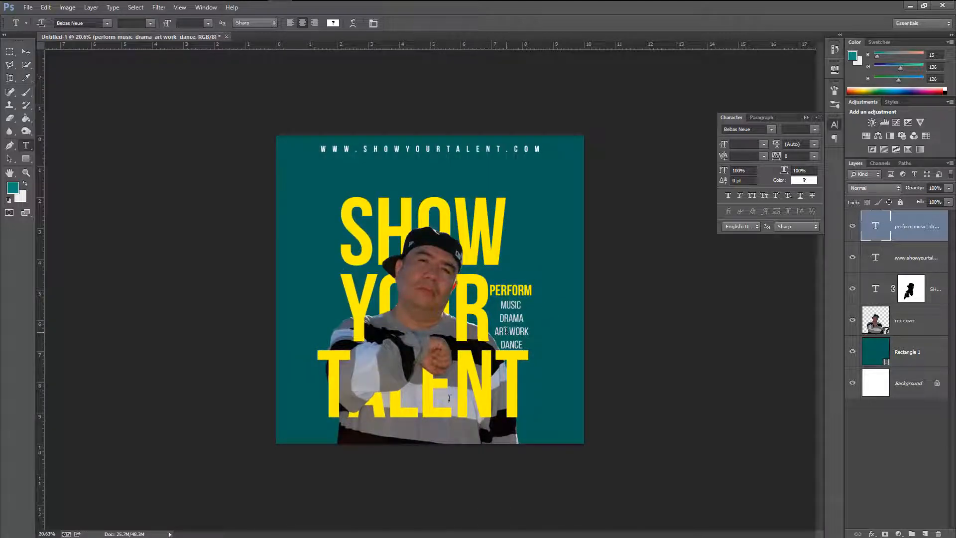
{"action": "left_click", "coordinate": [26, 52]}
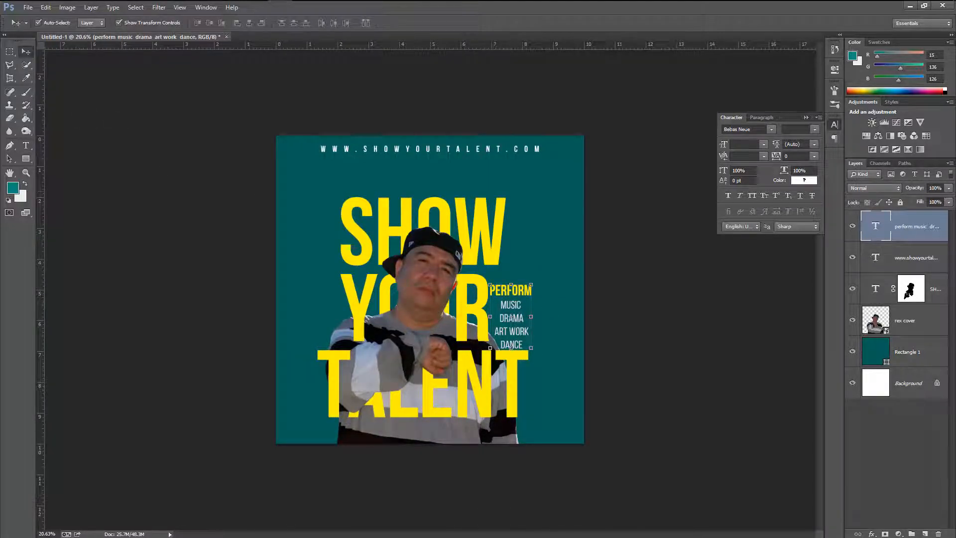
{"action": "left_click_drag", "start_coordinate": [128, 156], "coordinate": [126, 156]}
{"action": "left_click", "coordinate": [428, 295]}
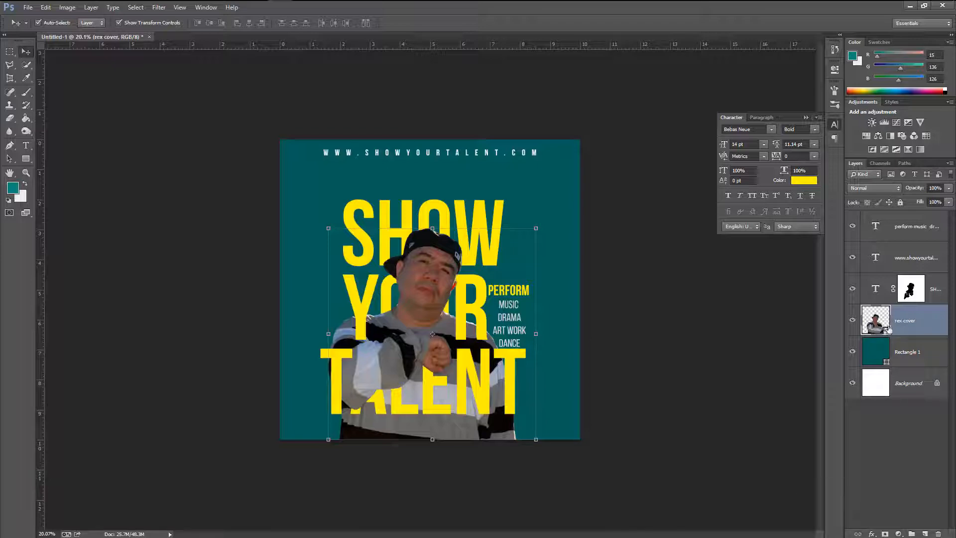
{"action": "left_click", "coordinate": [872, 533]}
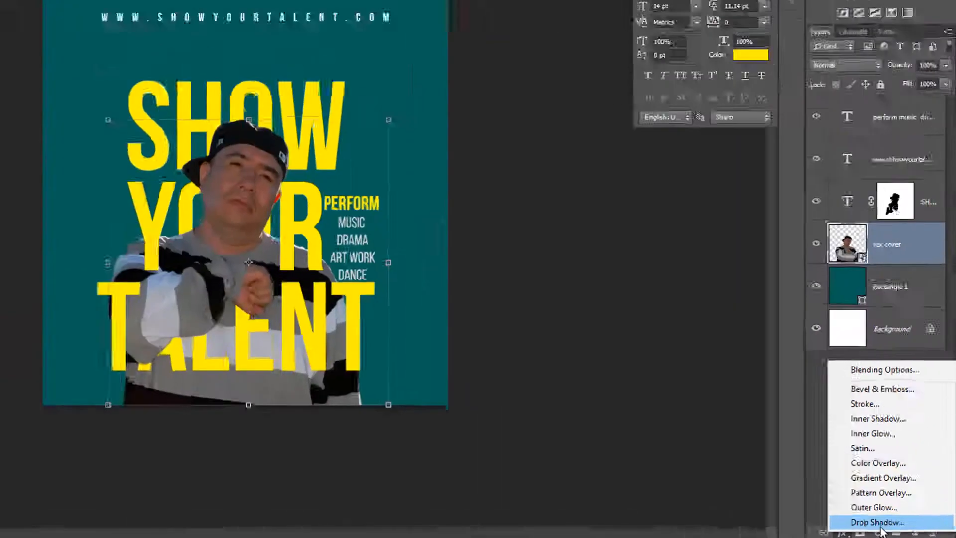
{"action": "left_click", "coordinate": [879, 523]}
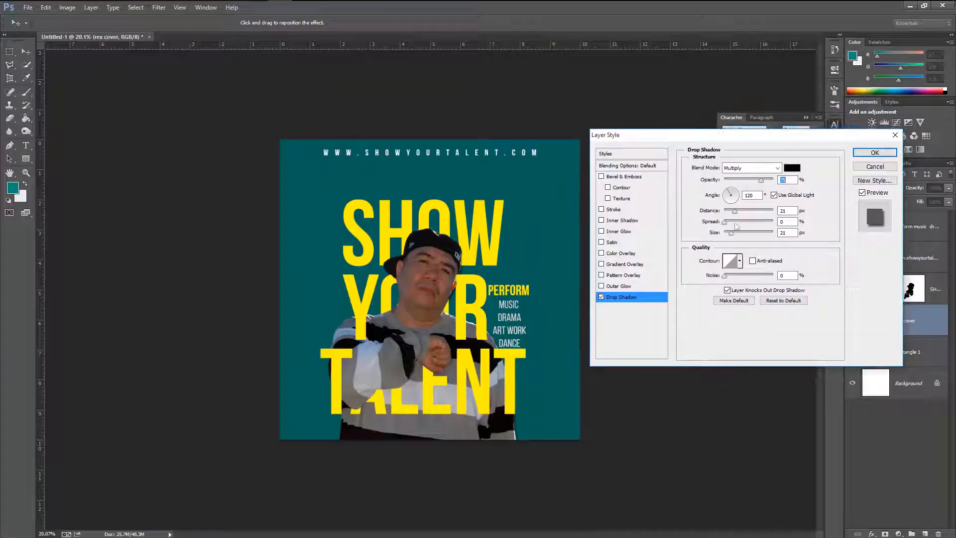
{"action": "left_click_drag", "start_coordinate": [749, 215], "coordinate": [762, 212]}
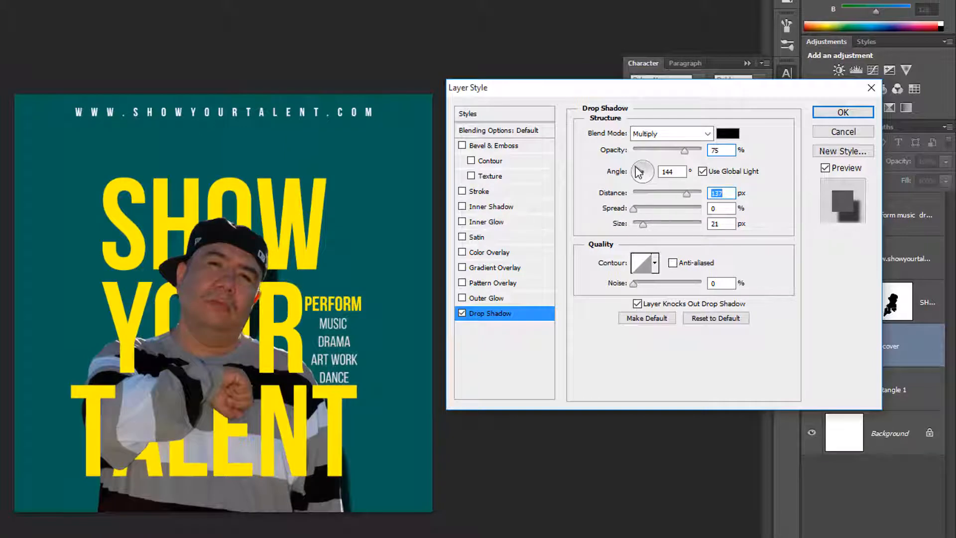
{"action": "left_click_drag", "start_coordinate": [635, 168], "coordinate": [275, 284]}
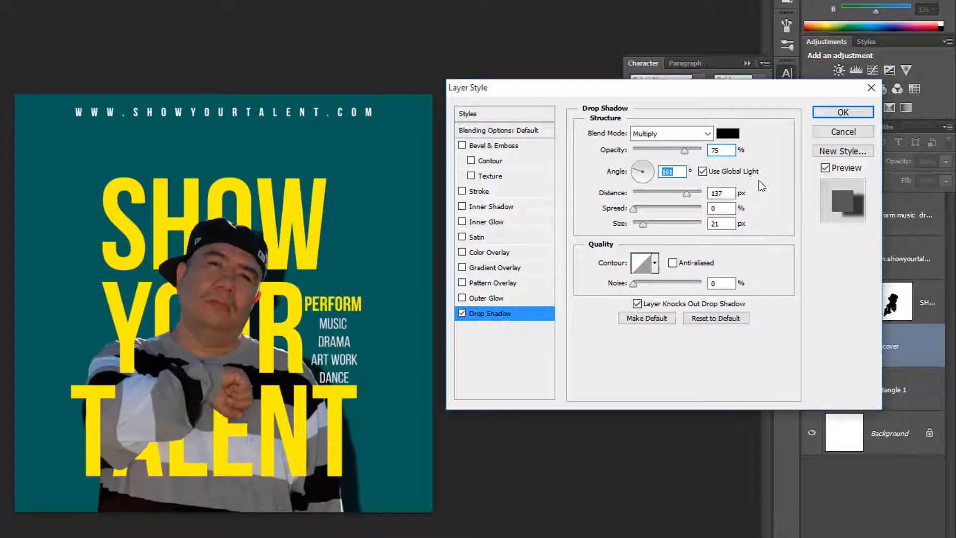
Reduce the drop shadow's opacity to 19%, set its distance to 204 px, increase its size for a softer edge and apply it
{"action": "left_click_drag", "start_coordinate": [669, 159], "coordinate": [649, 164]}
{"action": "mouse_move", "coordinate": [643, 224]}
{"action": "left_mouse_down"}
{"action": "mouse_move", "coordinate": [667, 232]}
{"action": "mouse_move", "coordinate": [653, 232]}
{"action": "left_mouse_up"}
{"action": "mouse_move", "coordinate": [648, 151]}
{"action": "left_mouse_down"}
{"action": "mouse_move", "coordinate": [654, 158]}
{"action": "mouse_move", "coordinate": [647, 152]}
{"action": "left_mouse_up"}
{"action": "left_click_drag", "start_coordinate": [686, 194], "coordinate": [691, 195]}
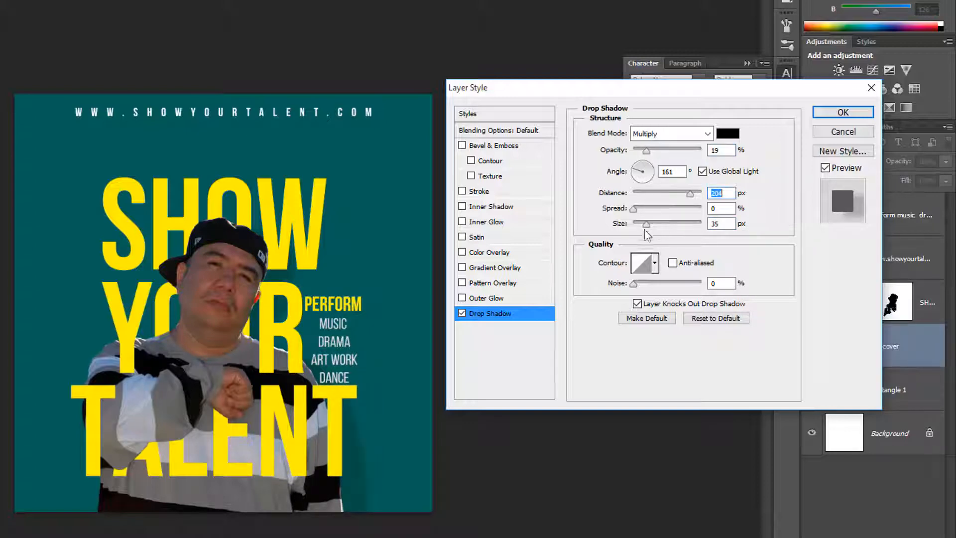
{"action": "left_click_drag", "start_coordinate": [646, 225], "coordinate": [636, 232]}
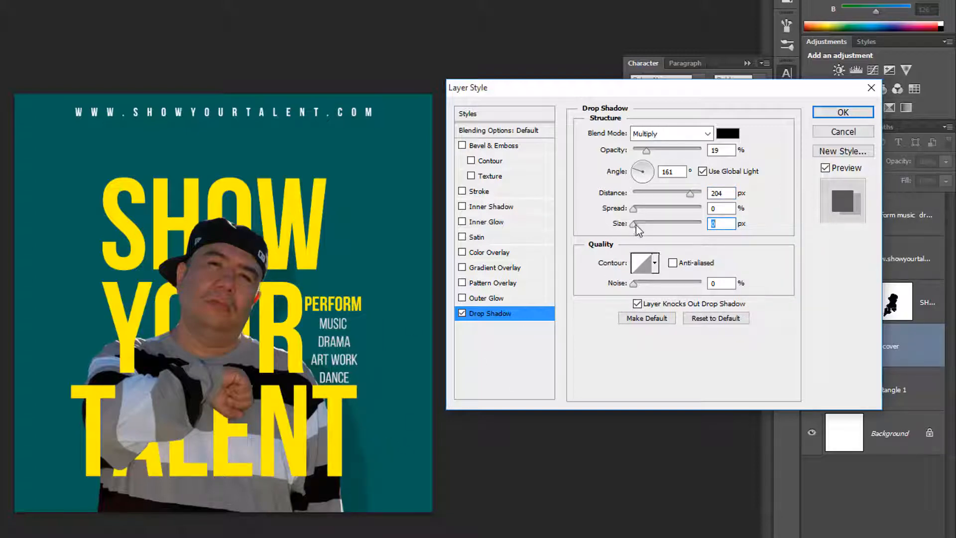
{"action": "left_click_drag", "start_coordinate": [637, 225], "coordinate": [654, 225]}
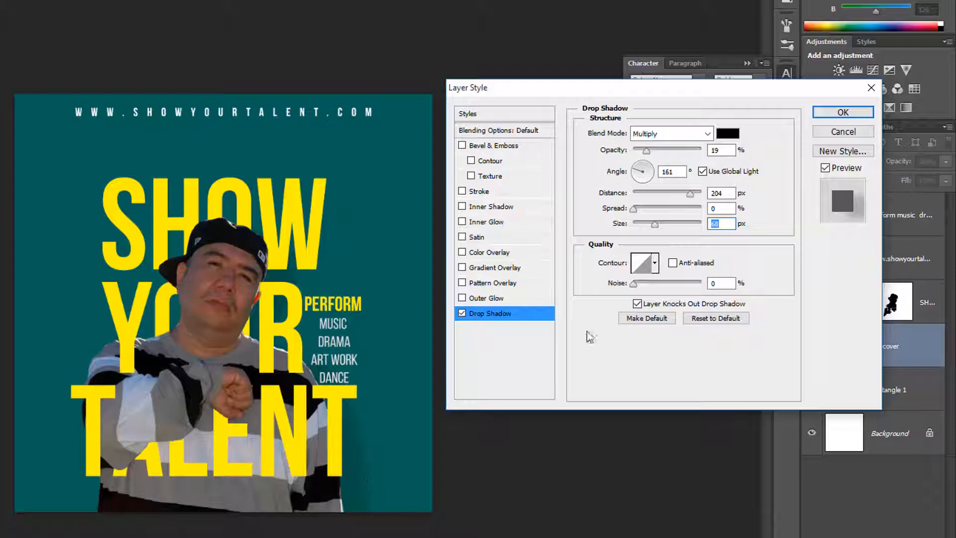
{"action": "left_click", "coordinate": [634, 210]}
{"action": "left_click", "coordinate": [843, 114]}
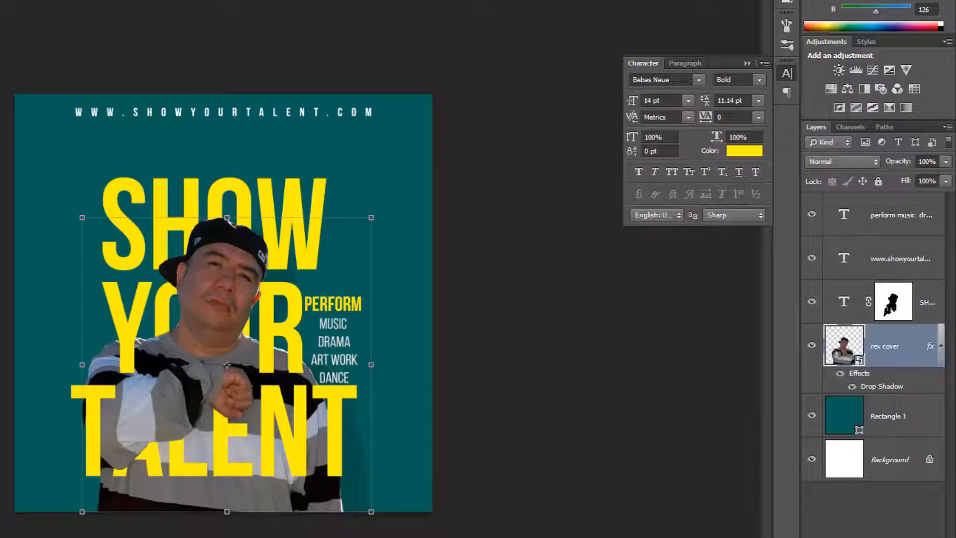
Add a new layer above the "rex cover" photo and choose a soft round brush at 1200 px with 0% hardness
{"action": "key", "text": "ctrl+shift+alt+n"}
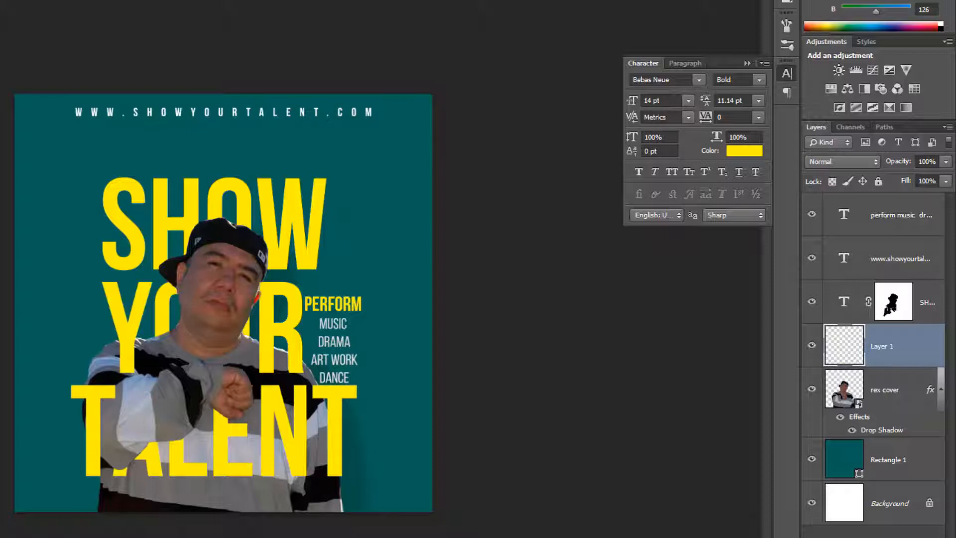
{"action": "right_click", "coordinate": [76, 151]}
{"action": "left_click", "coordinate": [182, 251]}
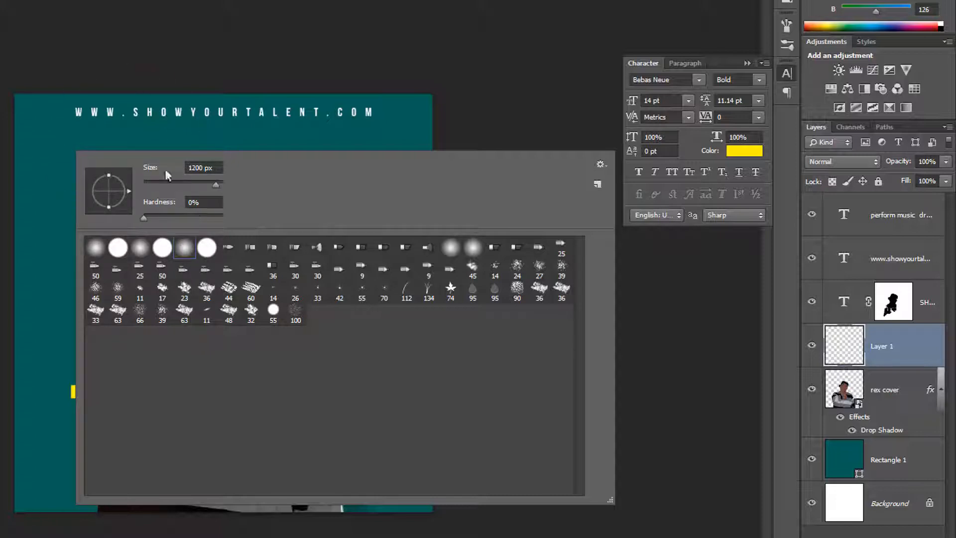
{"action": "right_click", "coordinate": [153, 114]}
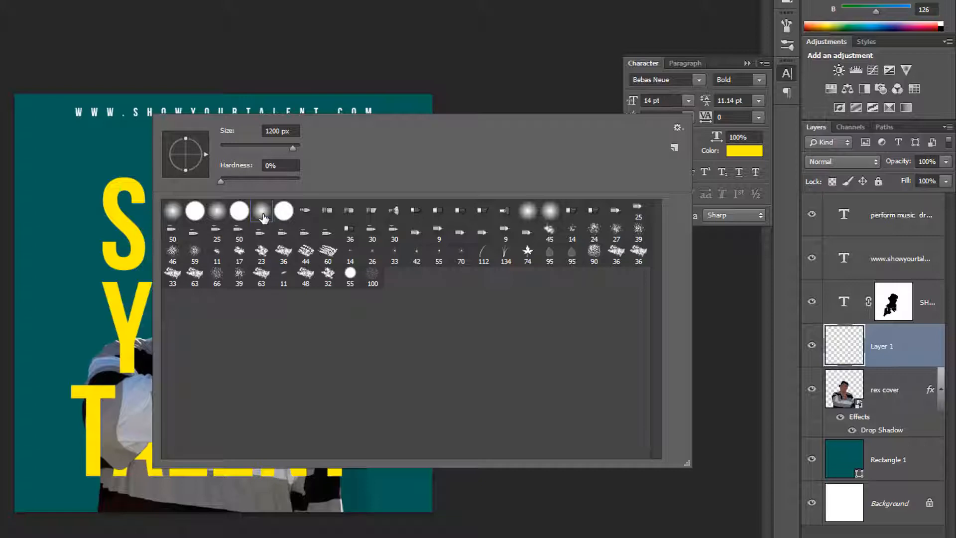
{"action": "double_click", "coordinate": [263, 217]}
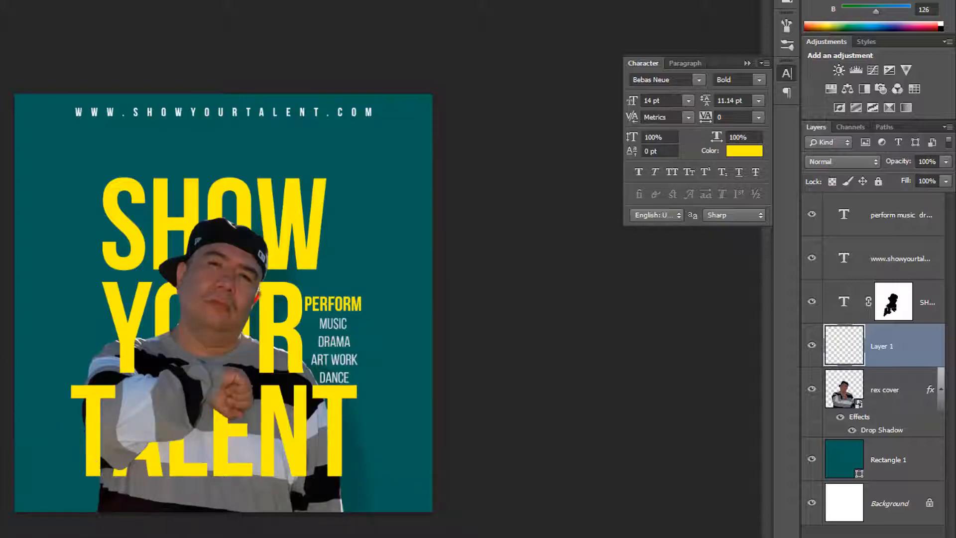
{"action": "right_click", "coordinate": [201, 179]}
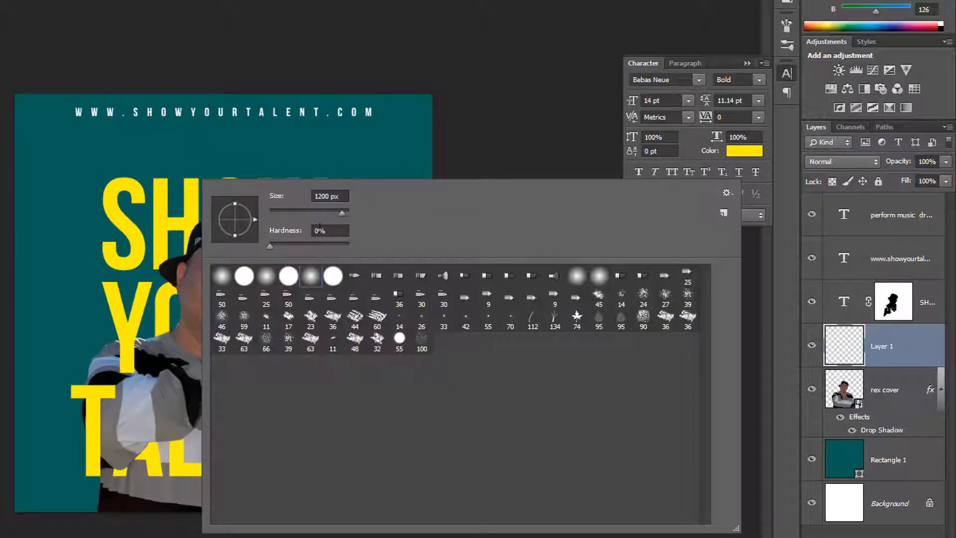
{"action": "left_click_drag", "start_coordinate": [272, 249], "coordinate": [248, 252]}
{"action": "key", "text": "Return"}
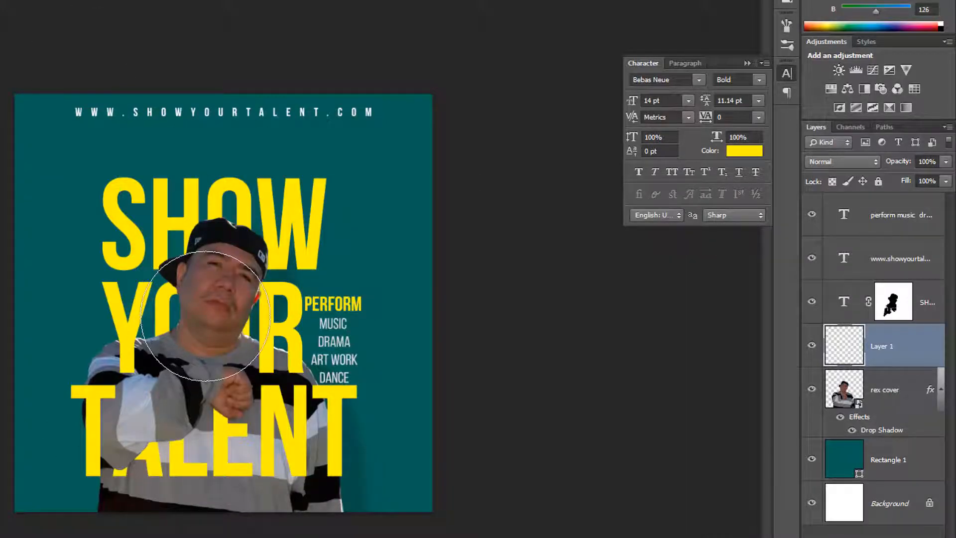
Sample the headline's yellow as the foreground colour and paint one soft dab over the man's arm on the new layer
{"action": "left_click", "coordinate": [205, 316]}
{"action": "key", "text": "ctrl+z"}
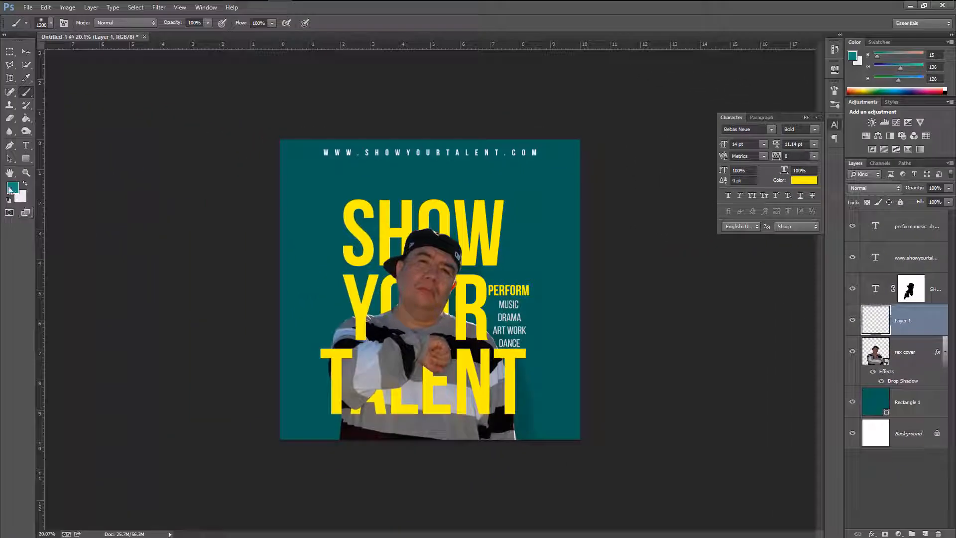
{"action": "left_click", "coordinate": [11, 189]}
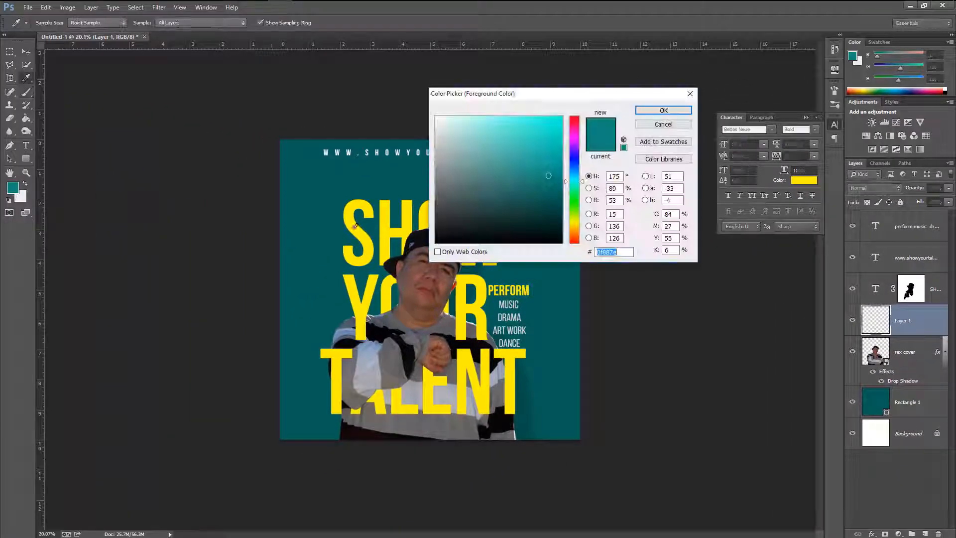
{"action": "left_click", "coordinate": [358, 224]}
{"action": "left_click", "coordinate": [674, 112]}
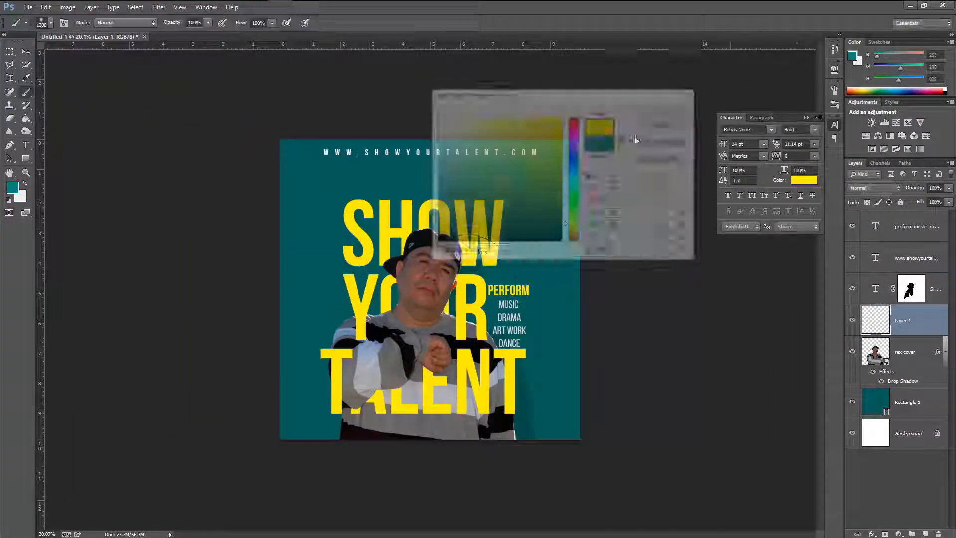
{"action": "left_click", "coordinate": [382, 329]}
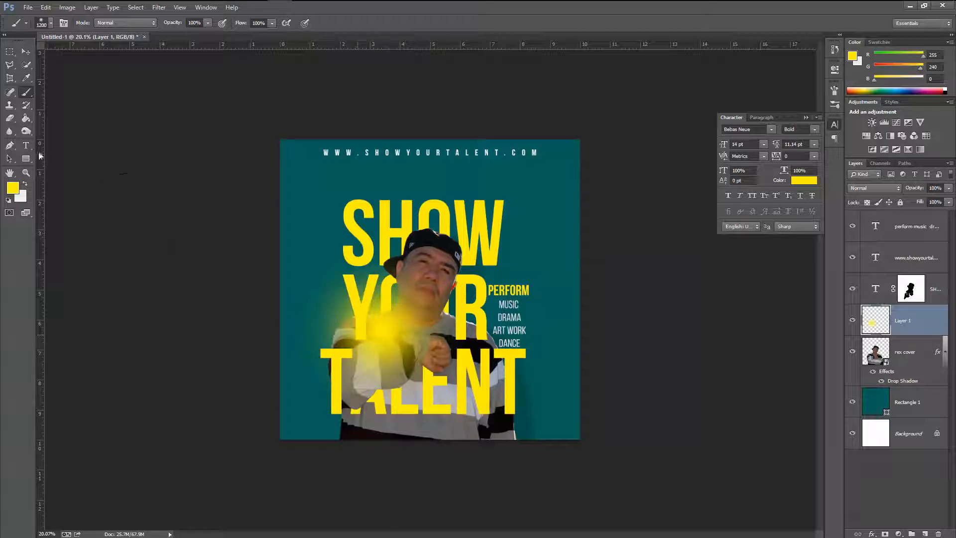
Enlarge the yellow glow to about 236% and move it so it fades in from the poster's upper-right corner
{"action": "key", "text": "v"}
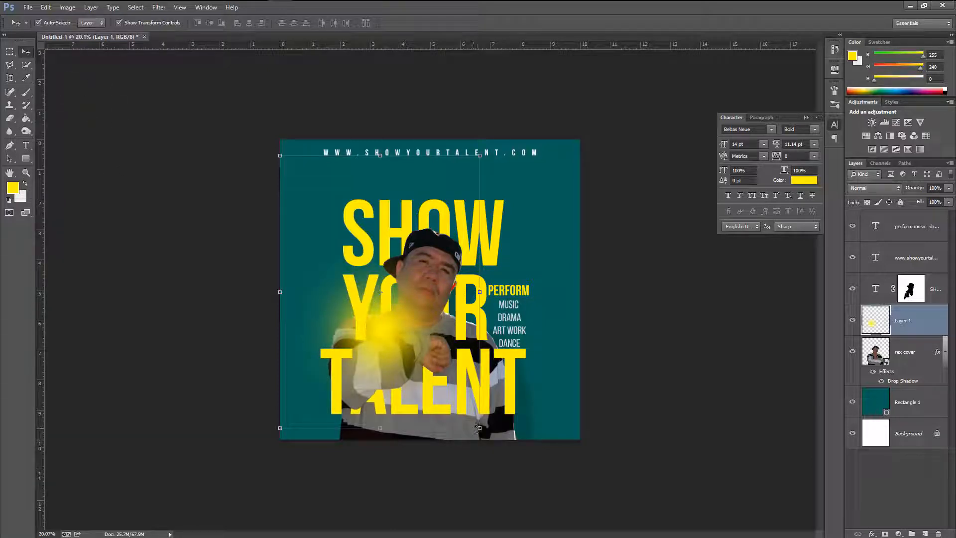
{"action": "left_click_drag", "start_coordinate": [477, 427], "coordinate": [516, 476]}
{"action": "left_click_drag", "start_coordinate": [421, 355], "coordinate": [618, 156]}
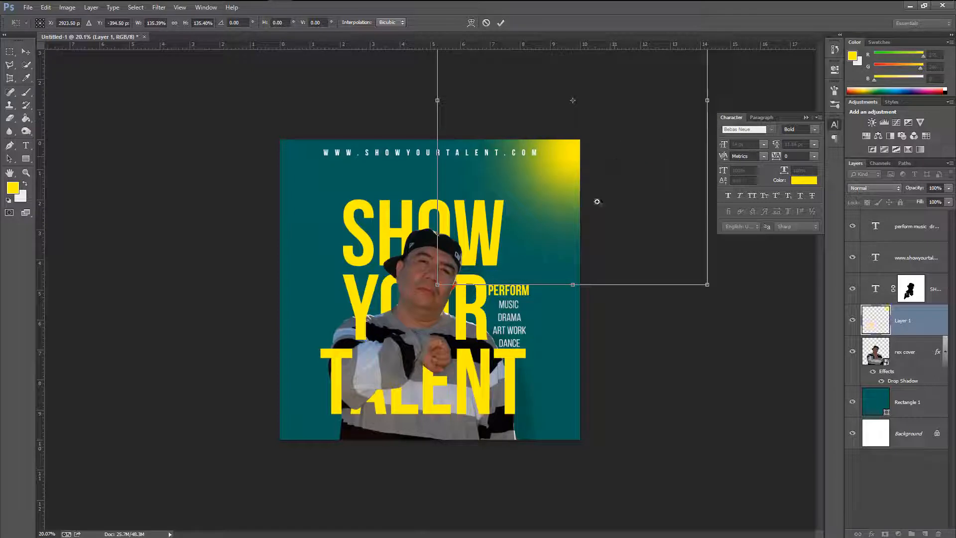
{"action": "key", "text": "ctrl+minus"}
{"action": "left_click_drag", "start_coordinate": [557, 214], "coordinate": [541, 215]}
{"action": "left_click_drag", "start_coordinate": [542, 287], "coordinate": [602, 322]}
{"action": "left_click_drag", "start_coordinate": [499, 243], "coordinate": [513, 234]}
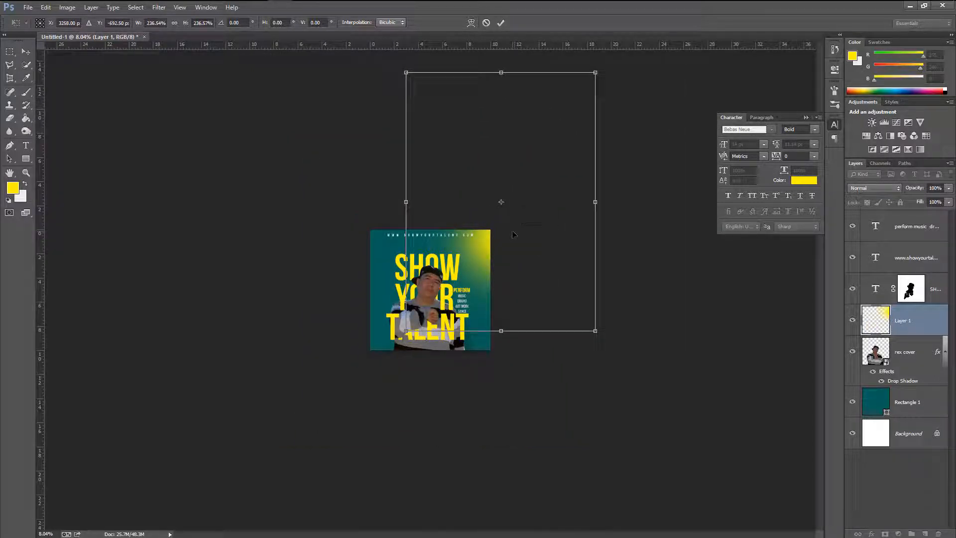
{"action": "key", "text": "Return"}
Set the yellow glow layer's blend mode to Lighten
{"action": "scroll", "coordinate": [493, 274], "scroll_direction": "up", "scroll_amount": 3}
{"action": "scroll", "coordinate": [489, 276], "scroll_direction": "down", "scroll_amount": 3}
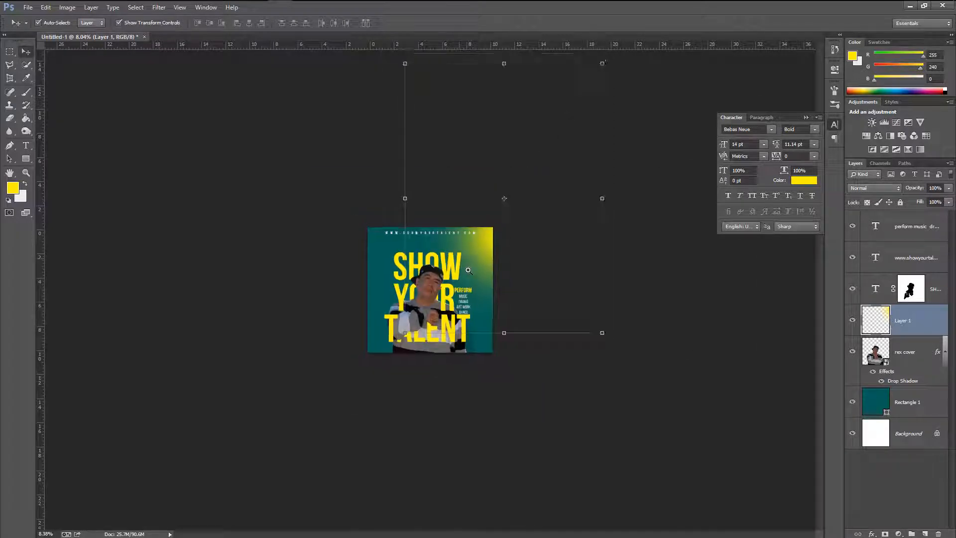
{"action": "scroll", "coordinate": [498, 279], "scroll_direction": "up", "scroll_amount": 2}
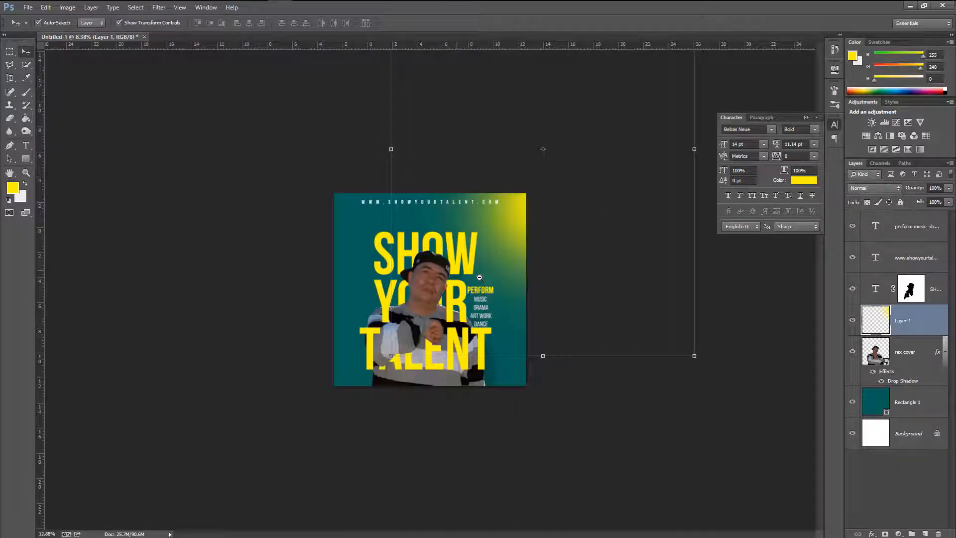
{"action": "left_click", "coordinate": [874, 188]}
{"action": "left_click", "coordinate": [874, 187]}
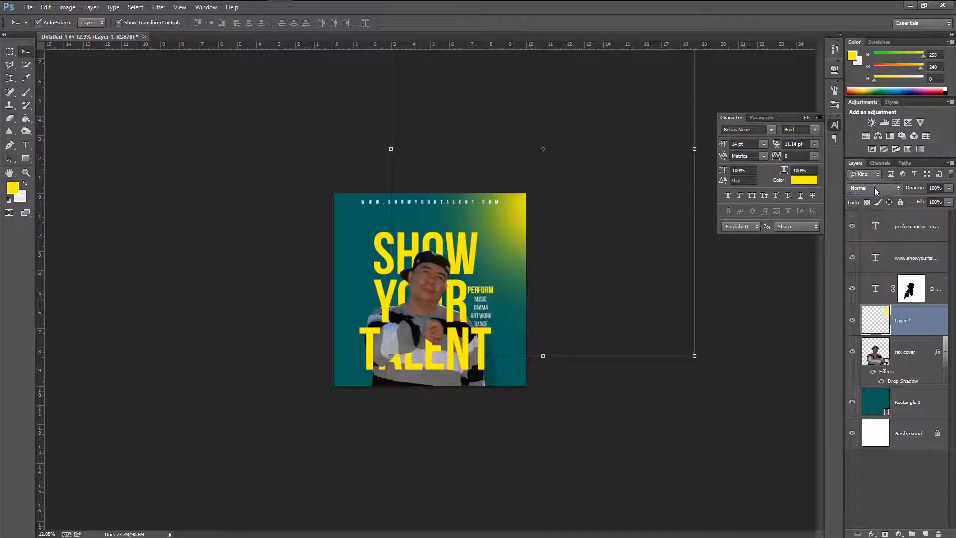
{"action": "scroll", "coordinate": [874, 187], "scroll_direction": "down", "scroll_amount": 3}
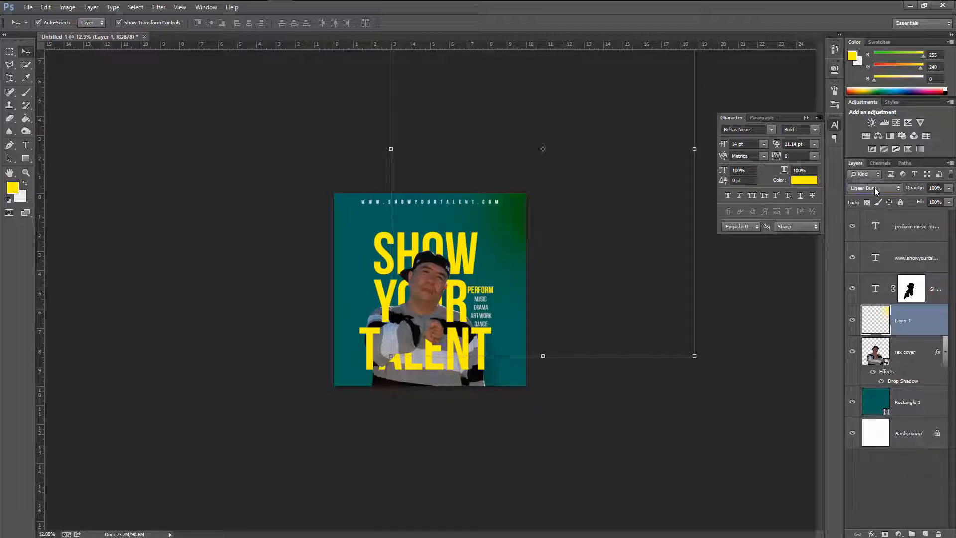
{"action": "scroll", "coordinate": [874, 187], "scroll_direction": "down", "scroll_amount": 2}
{"action": "scroll", "coordinate": [543, 240], "scroll_direction": "up", "scroll_amount": 1}
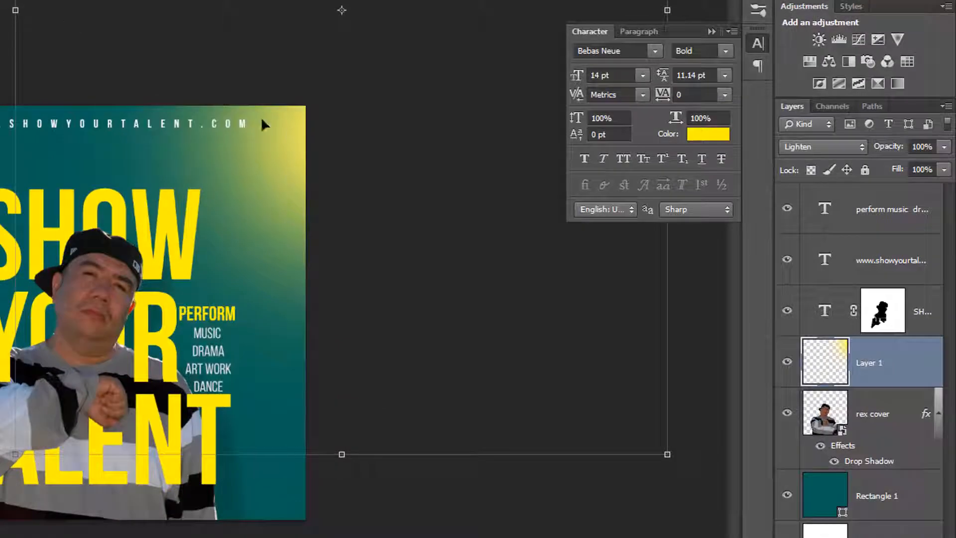
Duplicate the yellow glow and place the copy at the poster's lower-left corner
{"action": "left_click_drag", "start_coordinate": [283, 151], "coordinate": [0, 500]}
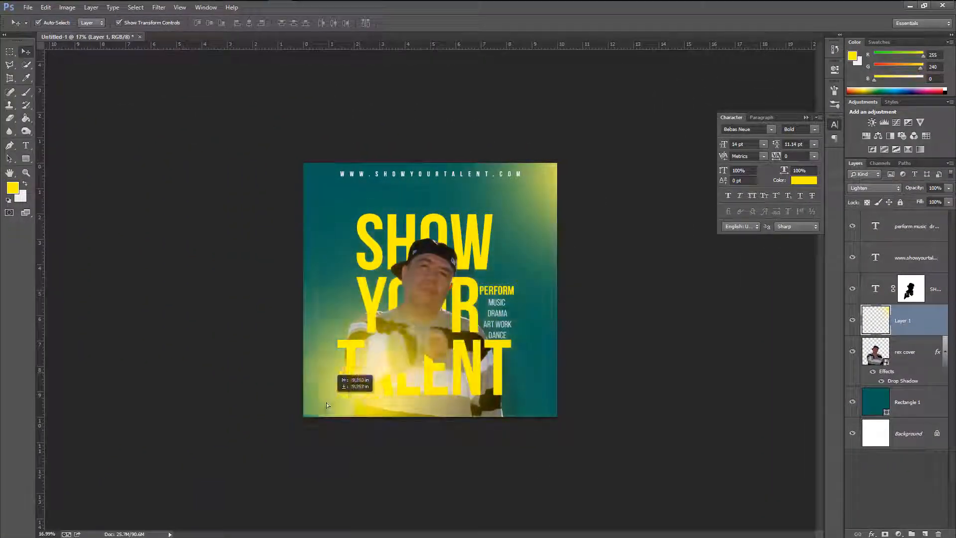
{"action": "left_click_drag", "start_coordinate": [326, 405], "coordinate": [284, 445]}
{"action": "mouse_move", "coordinate": [314, 414]}
{"action": "left_mouse_down"}
{"action": "mouse_move", "coordinate": [301, 424]}
{"action": "mouse_move", "coordinate": [313, 419]}
{"action": "mouse_move", "coordinate": [298, 406]}
{"action": "mouse_move", "coordinate": [308, 416]}
{"action": "left_mouse_up"}
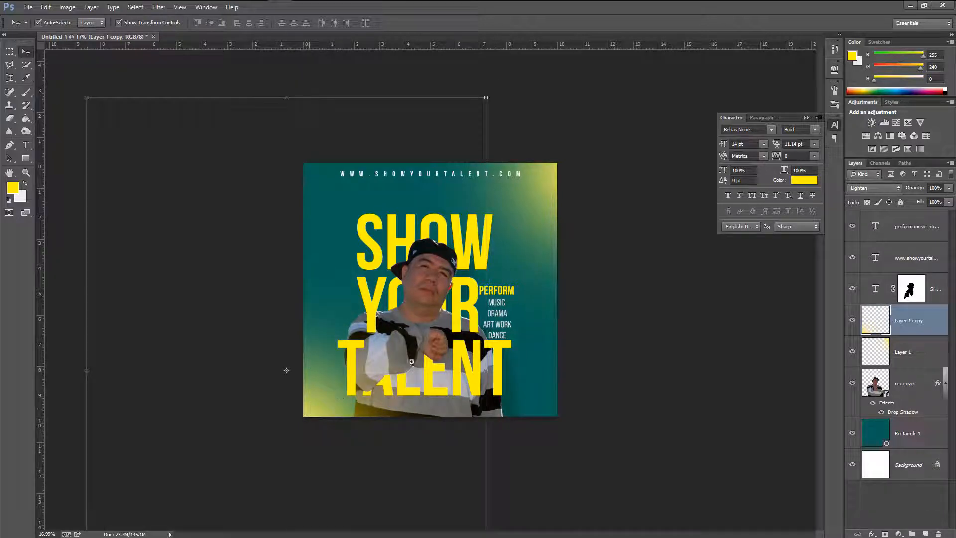
Hide and show both glow layers to compare the poster with and without the corner glows
{"action": "scroll", "coordinate": [412, 362], "scroll_direction": "down", "scroll_amount": 5}
{"action": "scroll", "coordinate": [411, 362], "scroll_direction": "up", "scroll_amount": 3}
{"action": "scroll", "coordinate": [412, 362], "scroll_direction": "down", "scroll_amount": 1}
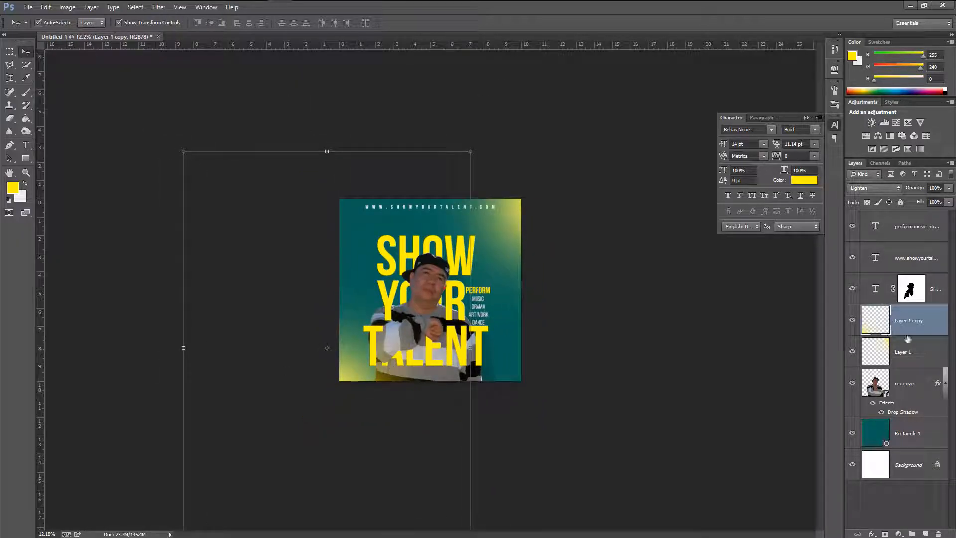
{"action": "left_click", "coordinate": [903, 354]}
{"action": "left_click", "coordinate": [904, 328]}
{"action": "left_click", "coordinate": [853, 322]}
{"action": "left_click", "coordinate": [852, 353]}
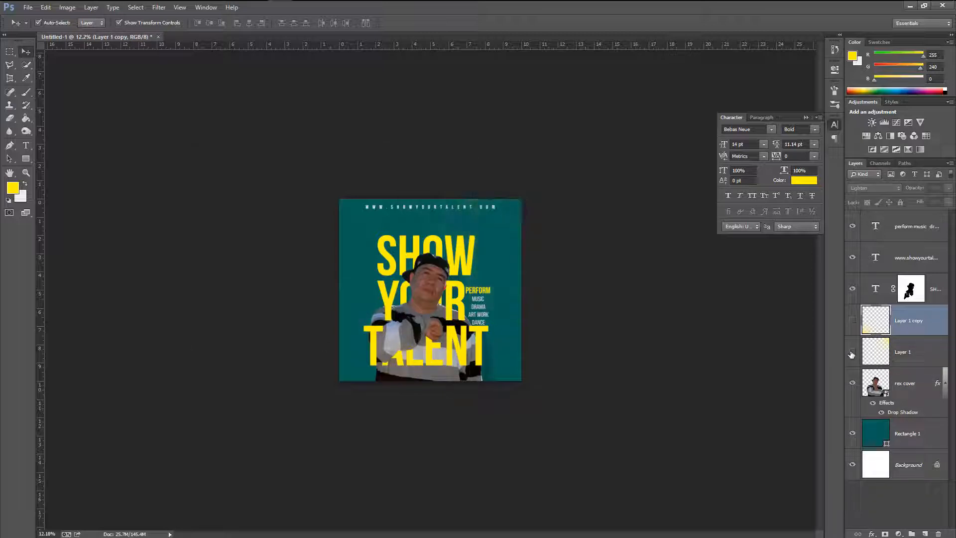
{"action": "left_click", "coordinate": [851, 352]}
{"action": "left_click", "coordinate": [853, 321]}
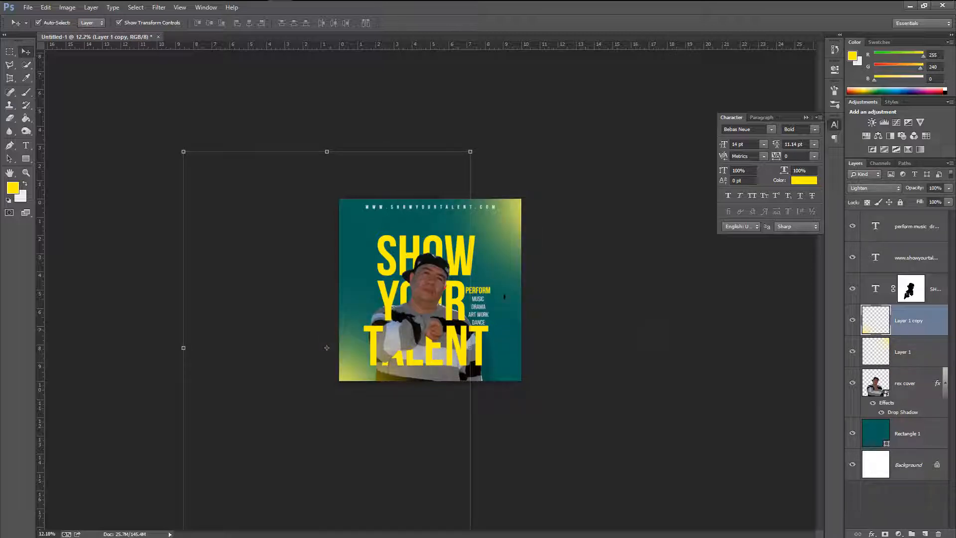
{"action": "left_click", "coordinate": [552, 283]}
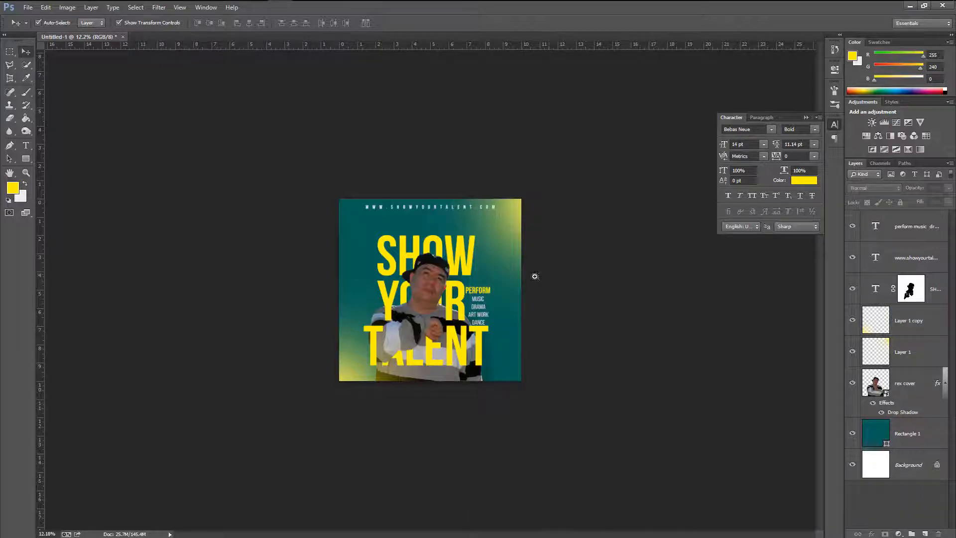
Nudge the upper-right yellow glow slightly further out towards the poster's corner
{"action": "scroll", "coordinate": [517, 279], "scroll_direction": "down", "scroll_amount": 3}
{"action": "scroll", "coordinate": [548, 279], "scroll_direction": "up", "scroll_amount": 5}
{"action": "scroll", "coordinate": [555, 279], "scroll_direction": "up", "scroll_amount": 2}
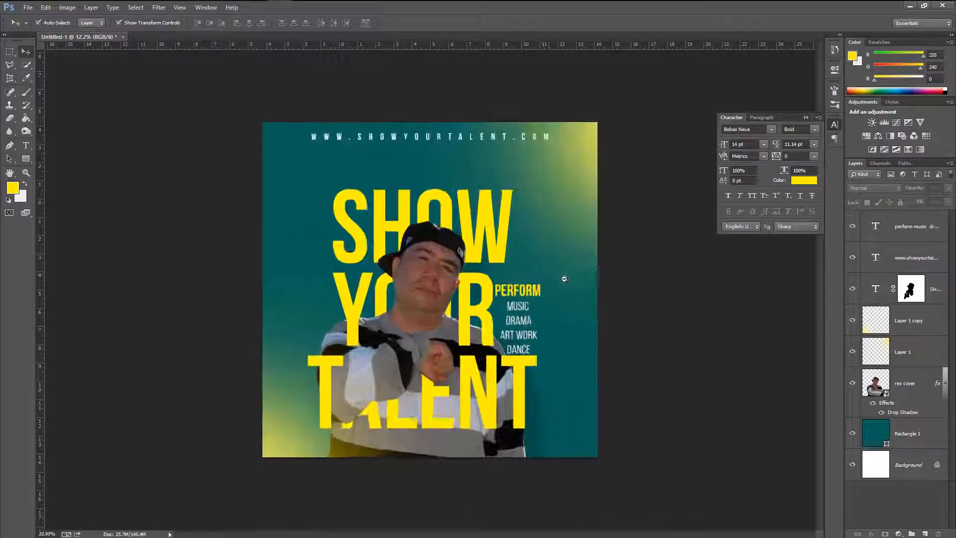
{"action": "left_click", "coordinate": [561, 277]}
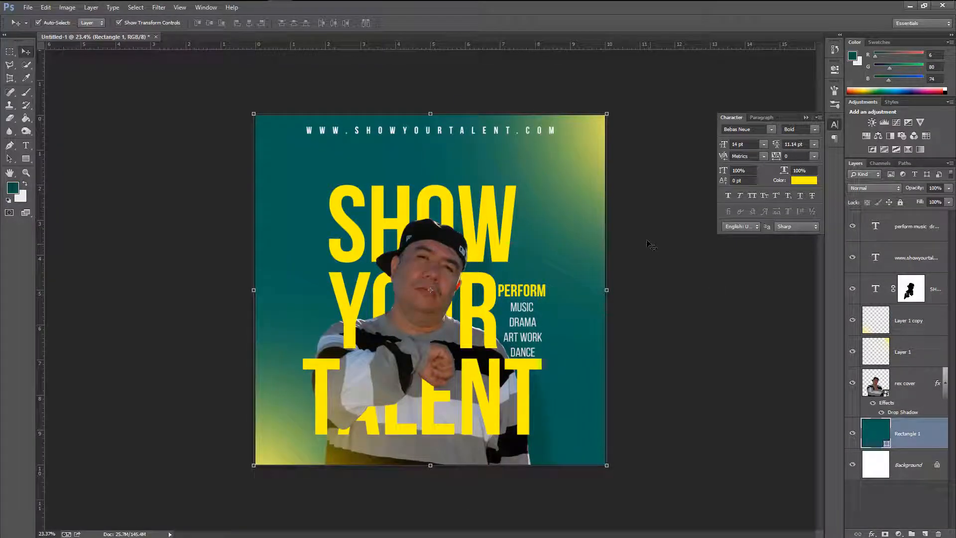
{"action": "left_click", "coordinate": [584, 146]}
{"action": "left_click_drag", "start_coordinate": [582, 149], "coordinate": [595, 134]}
Darken the fill colour of the Rectangle 1 background to teal 06504a
{"action": "left_click", "coordinate": [904, 436]}
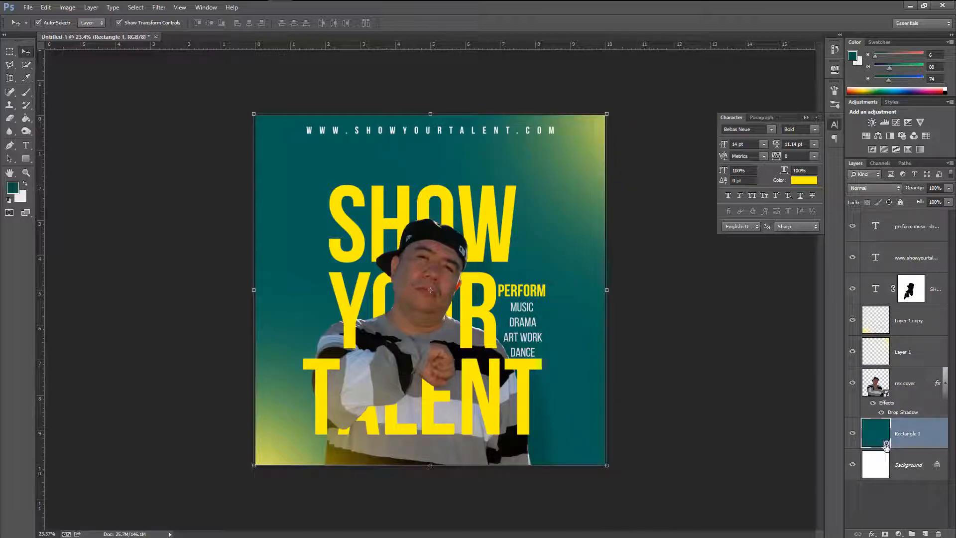
{"action": "double_click", "coordinate": [886, 445]}
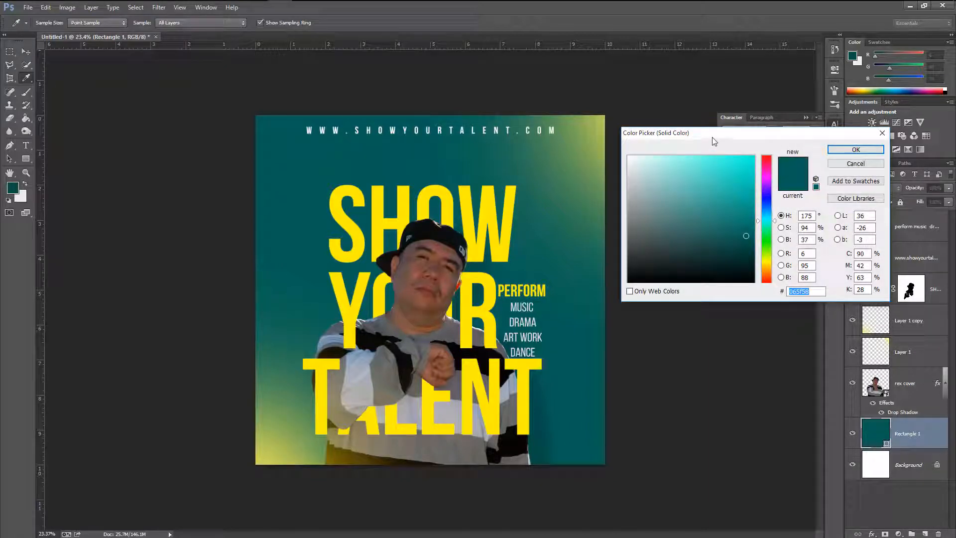
{"action": "left_click_drag", "start_coordinate": [712, 137], "coordinate": [684, 178]}
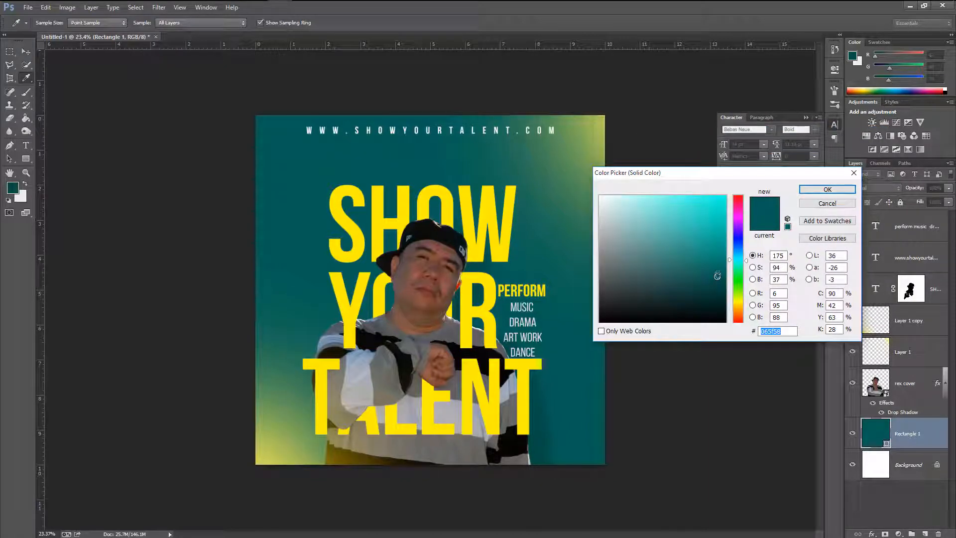
{"action": "left_click_drag", "start_coordinate": [717, 278], "coordinate": [717, 283]}
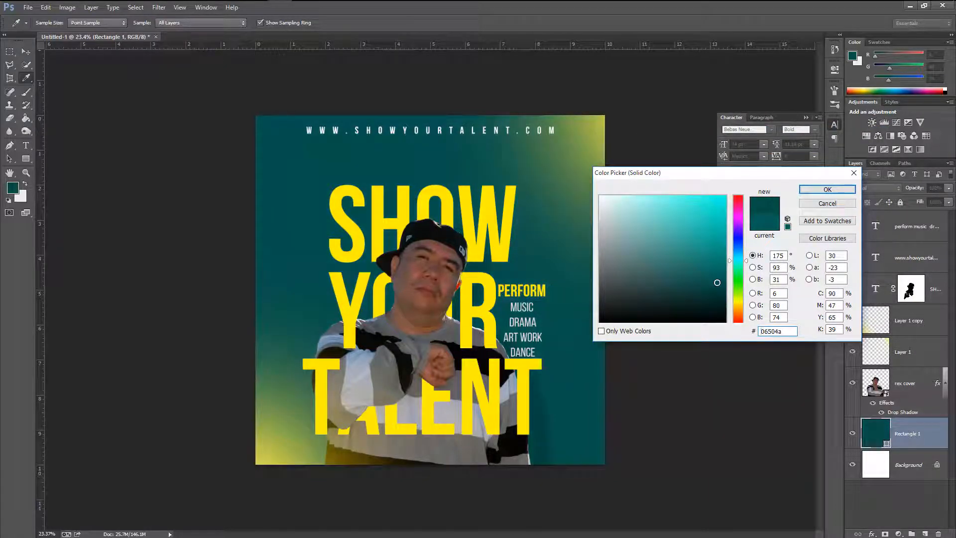